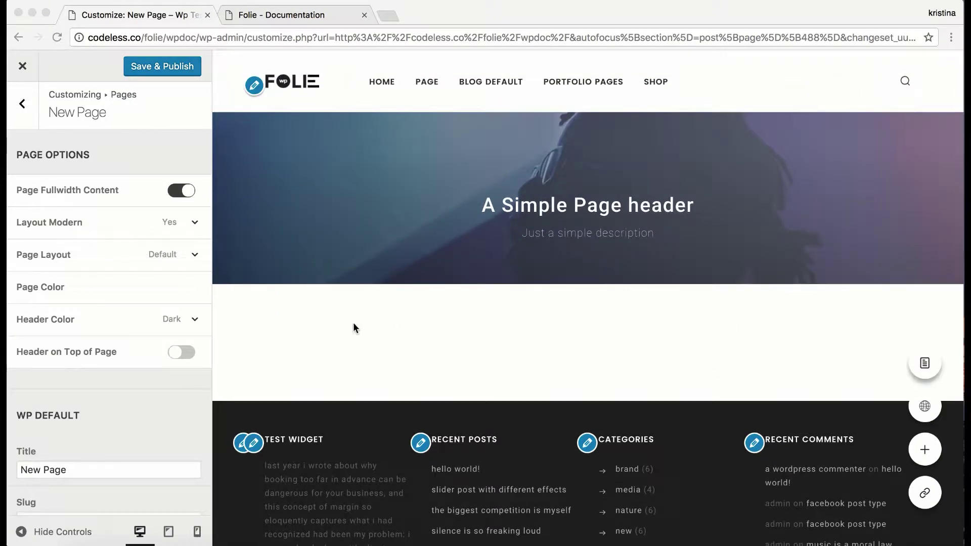
- Keep the Dark header colour and split the empty row into two columns
{"action": "left_click", "coordinate": [143, 407]}
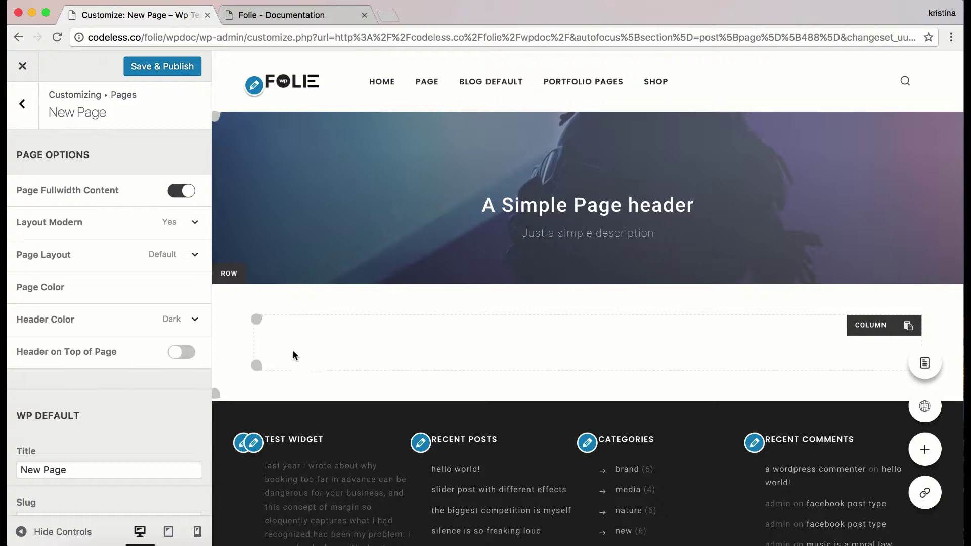
{"action": "mouse_move", "coordinate": [261, 288]}
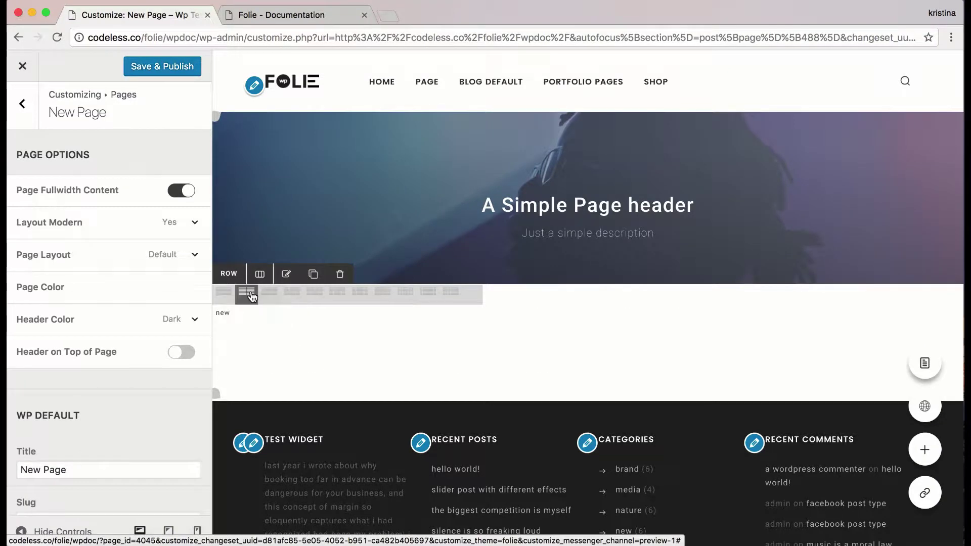
{"action": "left_click", "coordinate": [249, 293]}
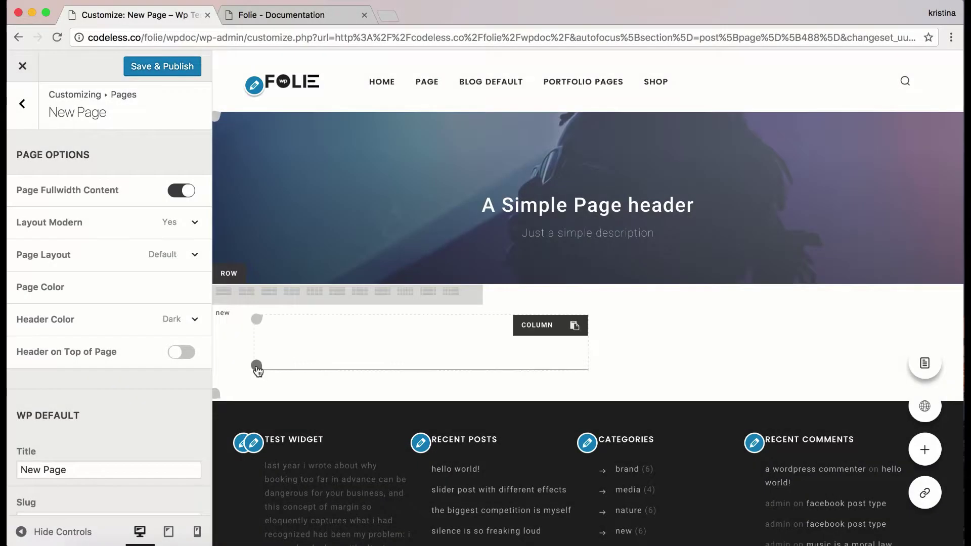
- Add a Custom Heading element to the first column
{"action": "left_click", "coordinate": [257, 366]}
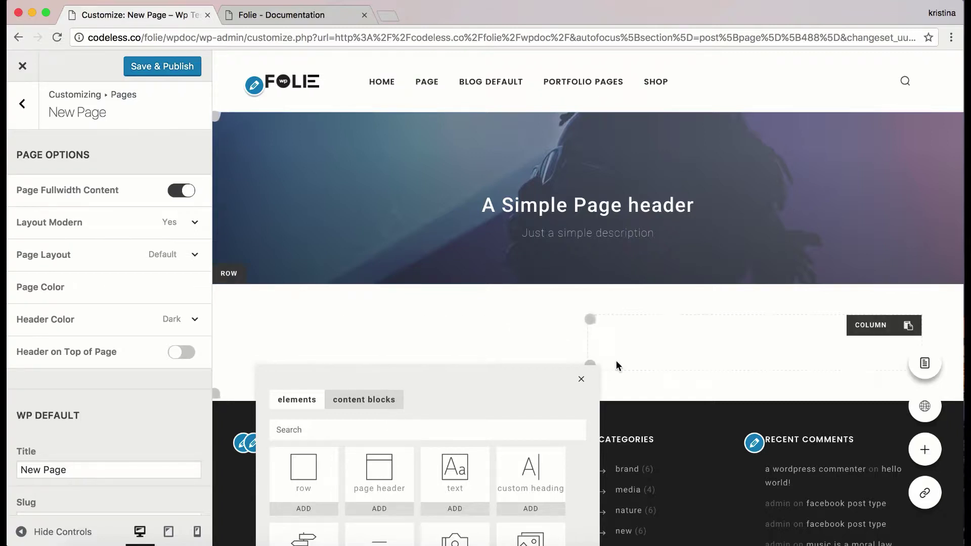
{"action": "scroll", "coordinate": [616, 360], "scroll_direction": "down", "scroll_amount": 3}
{"action": "scroll", "coordinate": [470, 425], "scroll_direction": "down", "scroll_amount": 2}
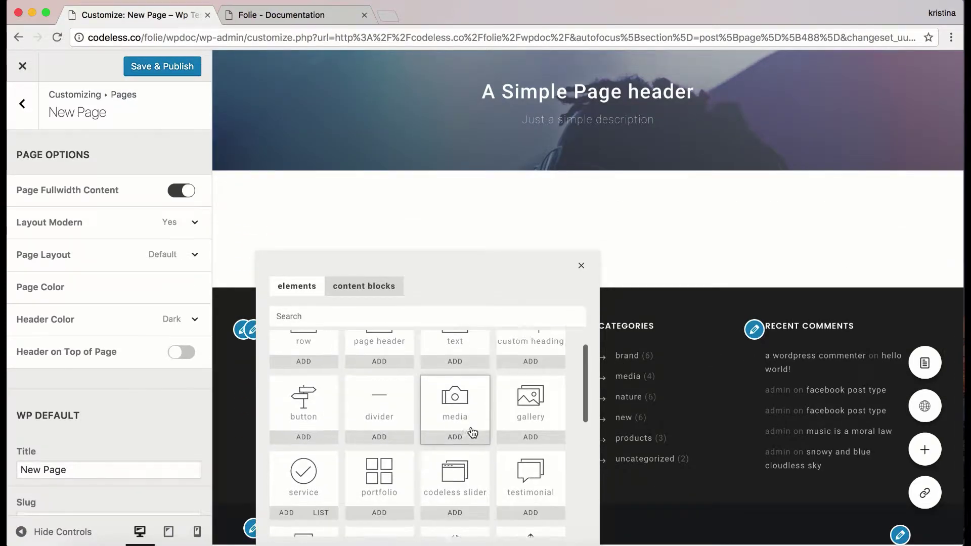
{"action": "left_click", "coordinate": [531, 368]}
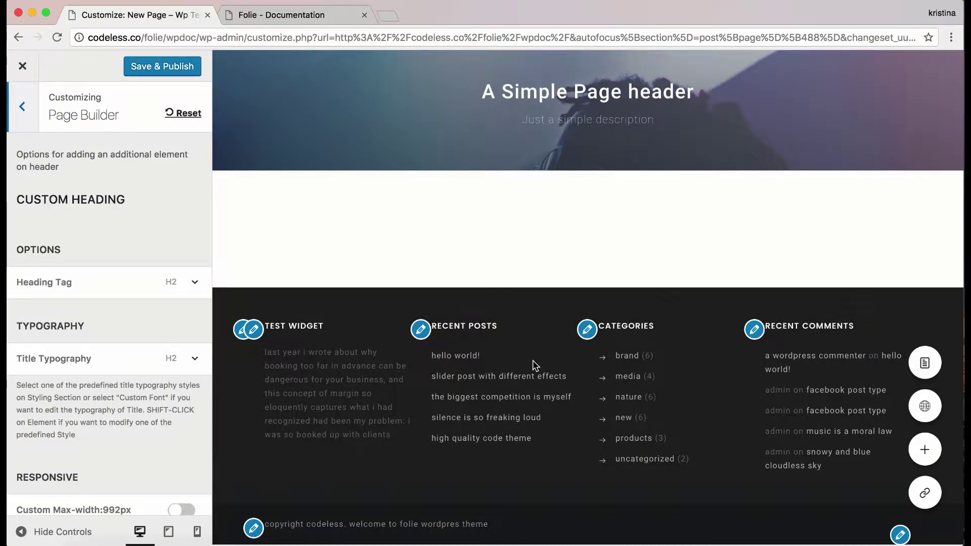
- Replace the 'Custom Heading' placeholder with 'Our Portfolio' and select the heading element
{"action": "mouse_move", "coordinate": [448, 242]}
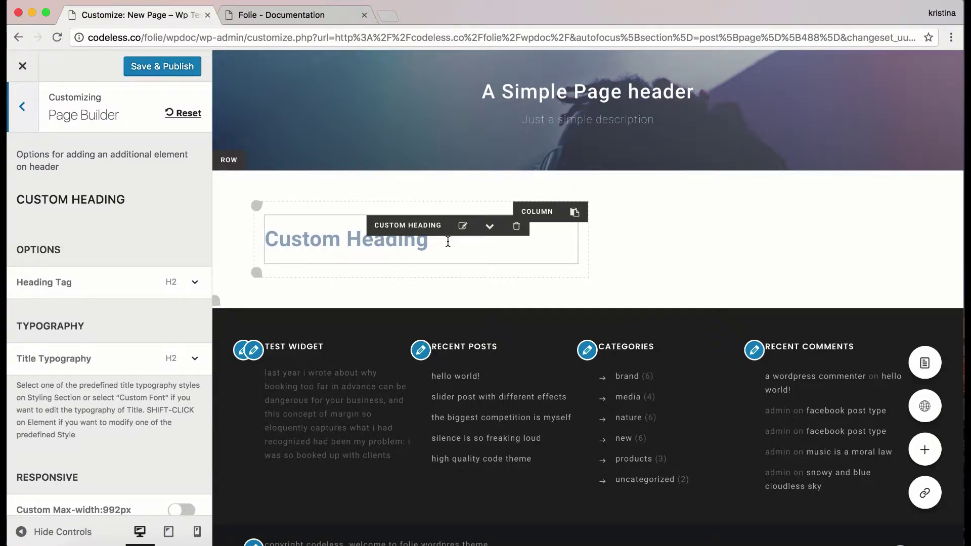
{"action": "left_click_drag", "start_coordinate": [444, 240], "coordinate": [265, 238]}
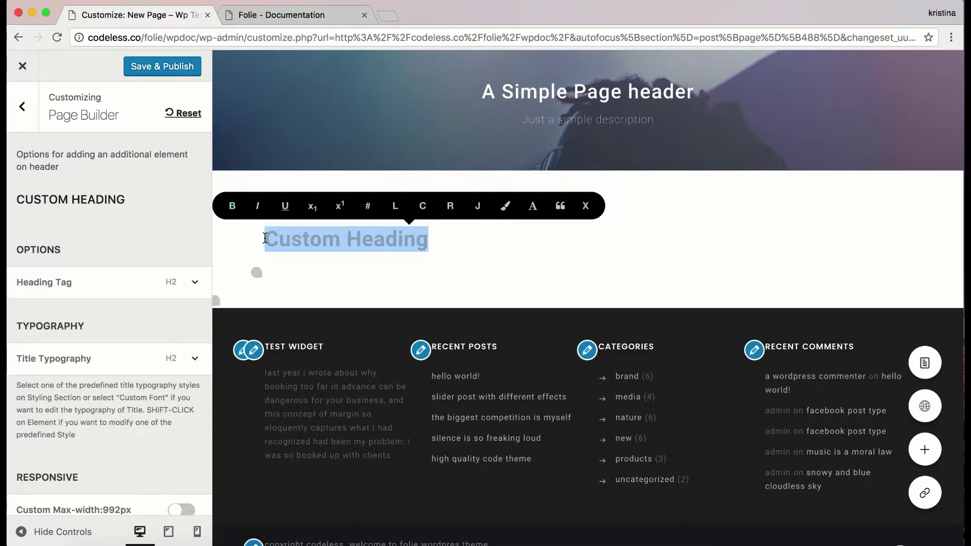
{"action": "type", "text": "Our Port"}
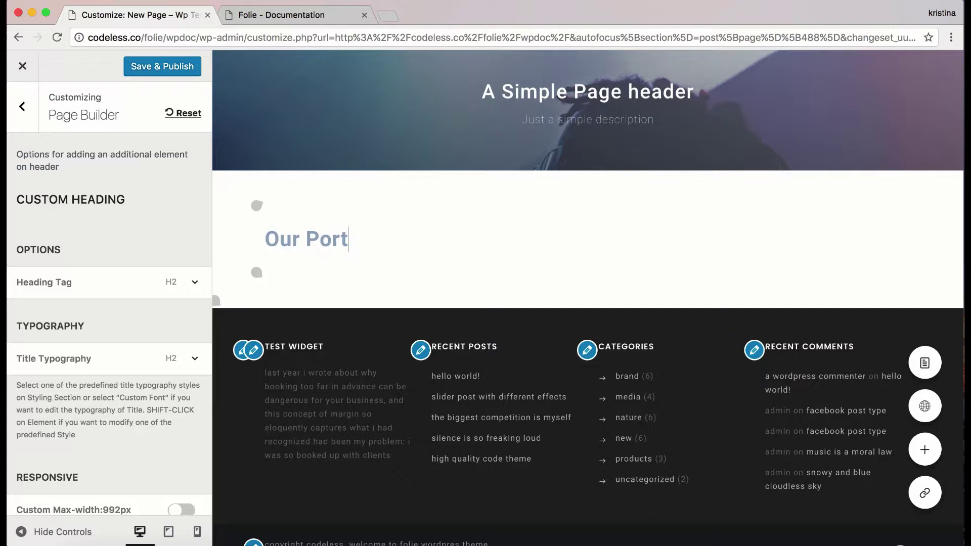
{"action": "type", "text": "folio"}
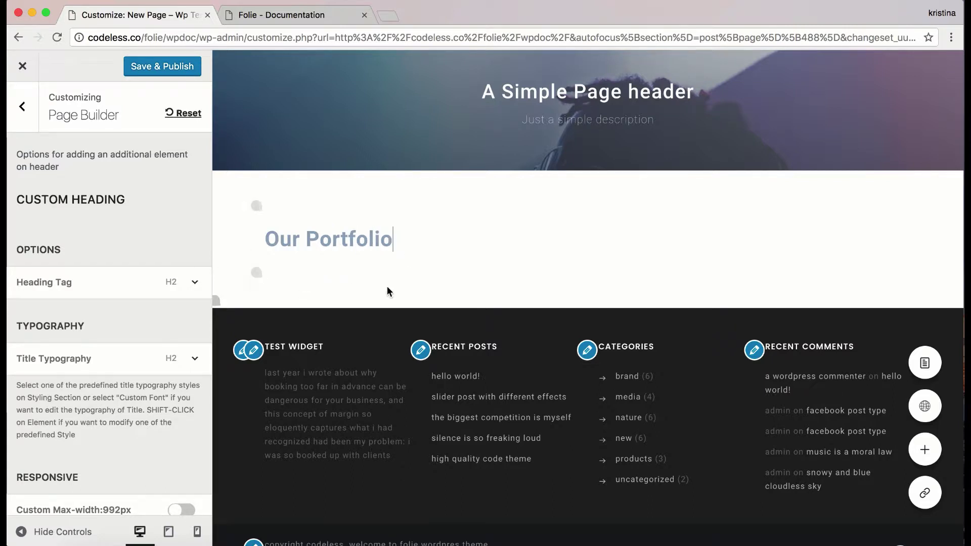
{"action": "left_click", "coordinate": [330, 219]}
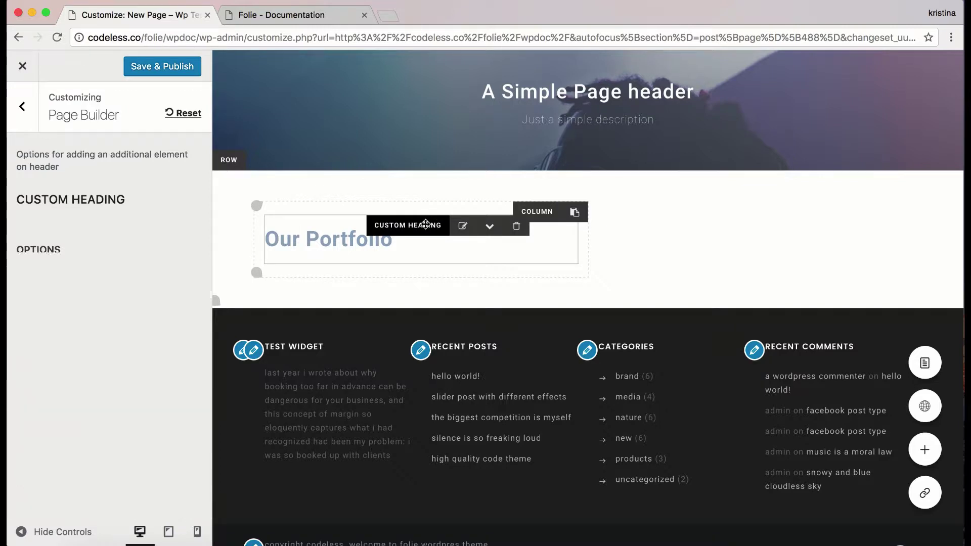
- Preview the H4, H1 and H2 title typography presets on the heading, ending on H2
{"action": "scroll", "coordinate": [129, 260], "scroll_direction": "down", "scroll_amount": 7}
{"action": "left_click", "coordinate": [195, 178]}
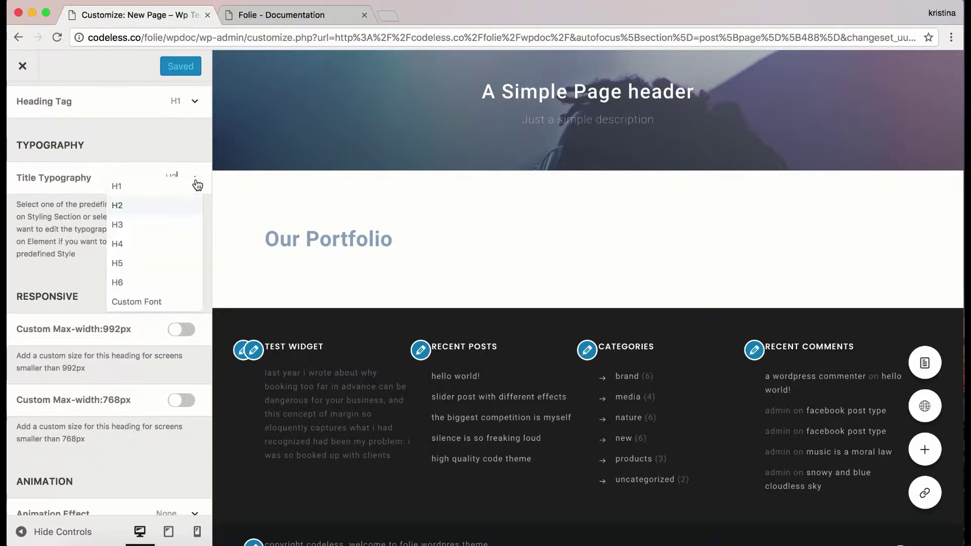
{"action": "left_click", "coordinate": [172, 240]}
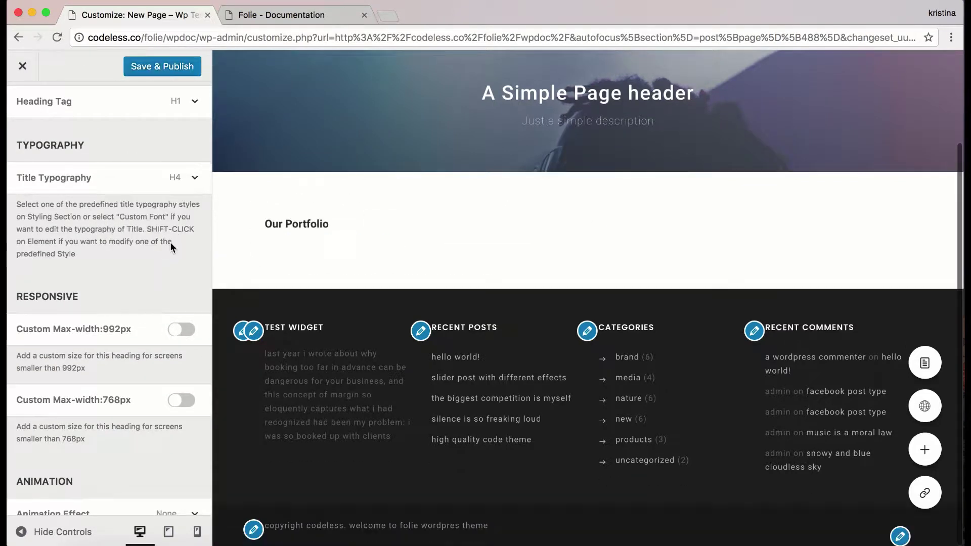
{"action": "left_click", "coordinate": [195, 179]}
{"action": "left_click", "coordinate": [176, 197]}
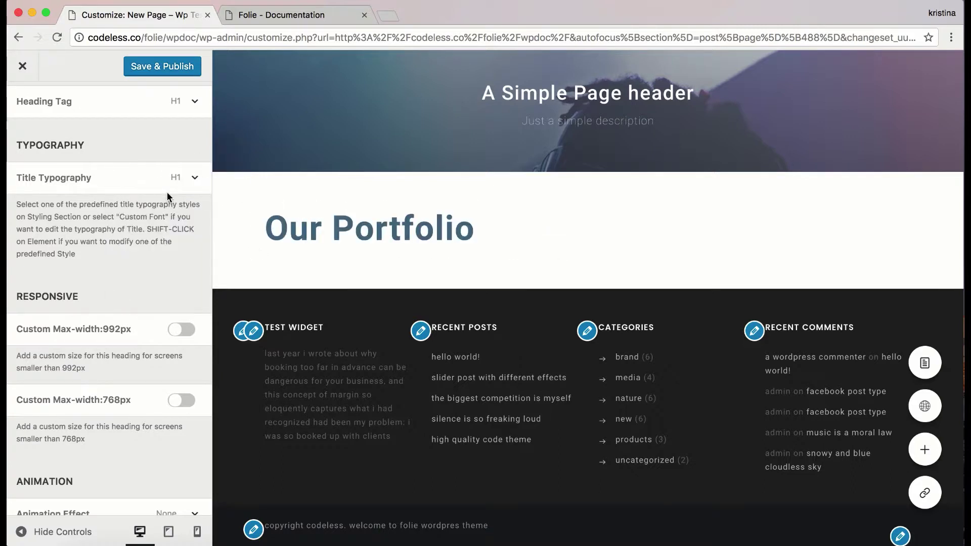
{"action": "left_click", "coordinate": [195, 178]}
{"action": "left_click", "coordinate": [183, 214]}
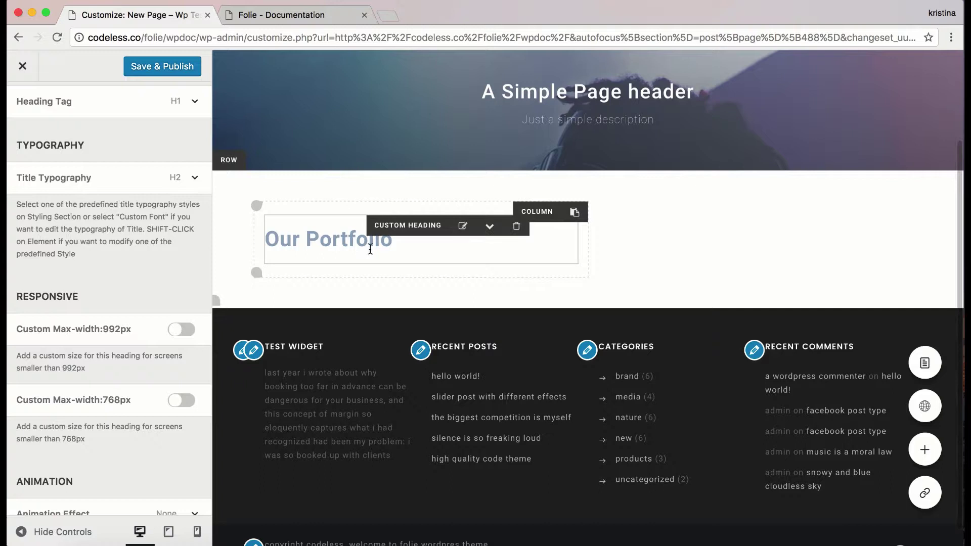
{"action": "scroll", "coordinate": [158, 252], "scroll_direction": "down", "scroll_amount": 1}
{"action": "scroll", "coordinate": [157, 253], "scroll_direction": "down", "scroll_amount": 1}
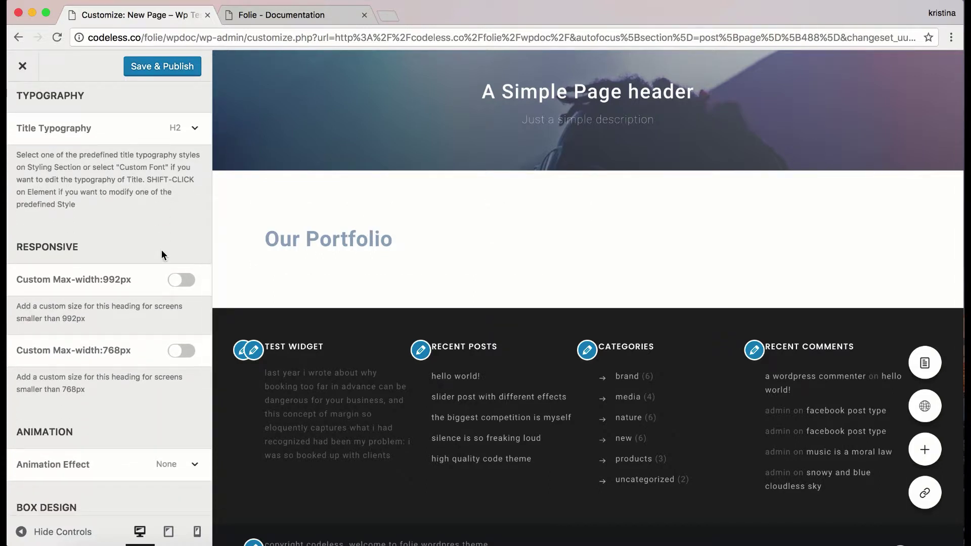
{"action": "scroll", "coordinate": [162, 251], "scroll_direction": "down", "scroll_amount": 1}
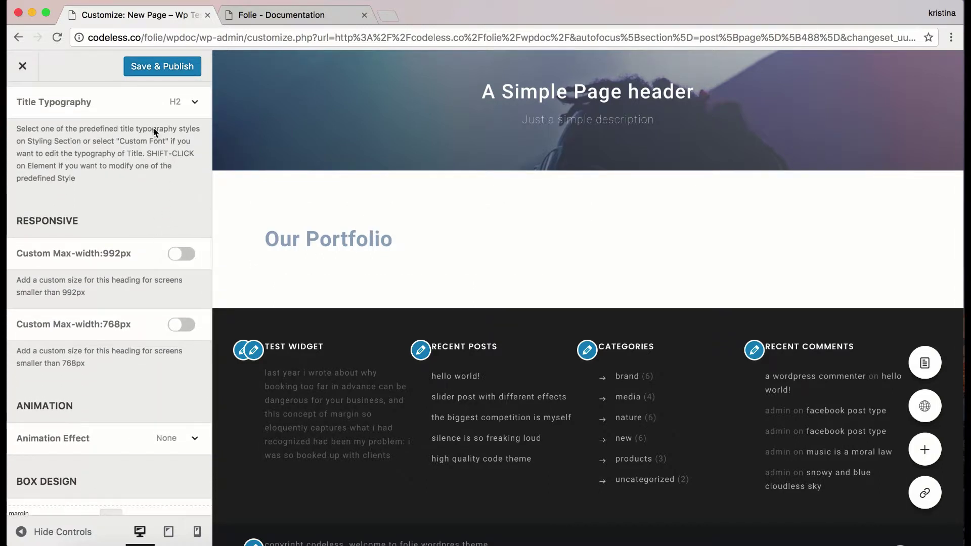
{"action": "left_click", "coordinate": [195, 105]}
- Switch the heading's Title Typography to Custom Font with the Raleway font family
{"action": "left_click", "coordinate": [142, 225]}
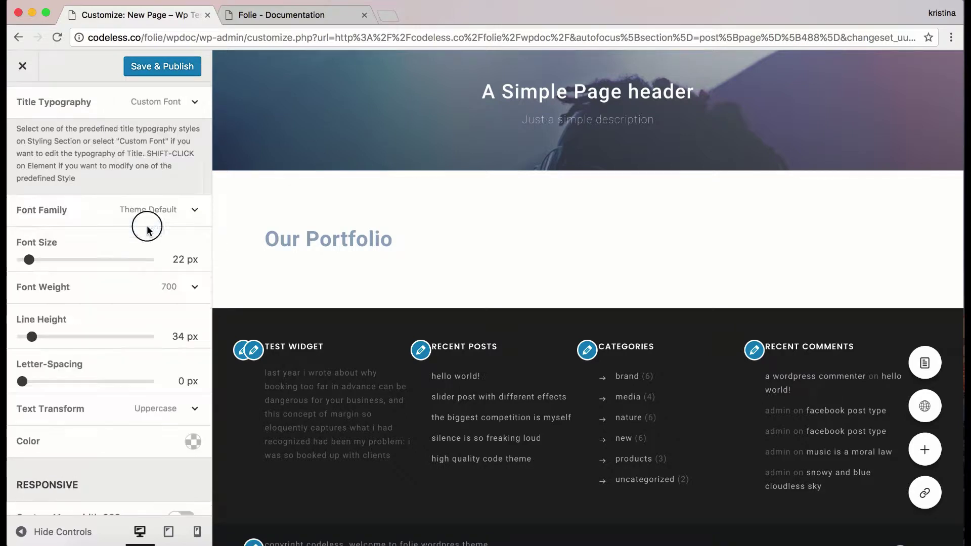
{"action": "left_click", "coordinate": [184, 212]}
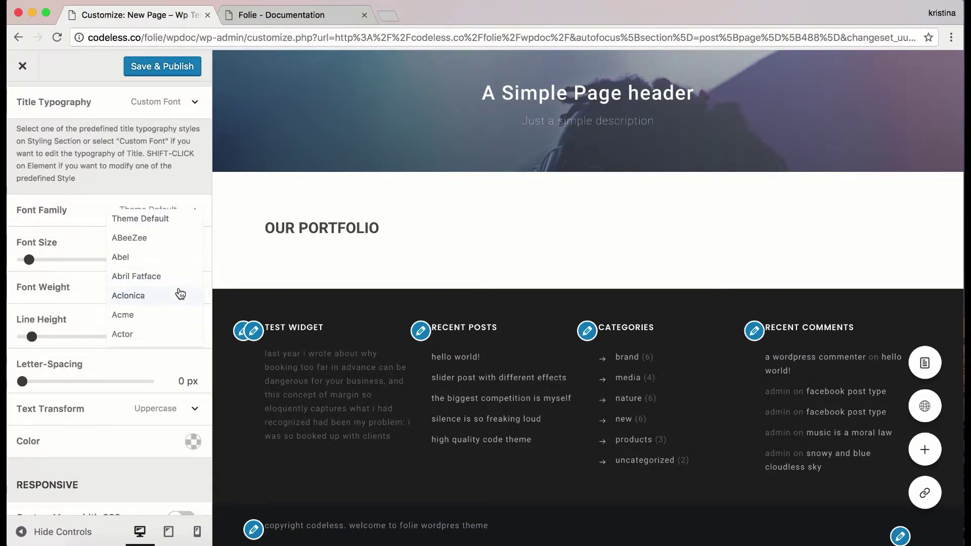
{"action": "scroll", "coordinate": [187, 263], "scroll_direction": "down", "scroll_amount": 15}
{"action": "left_click_drag", "start_coordinate": [199, 238], "coordinate": [207, 304]}
{"action": "left_click", "coordinate": [142, 284]}
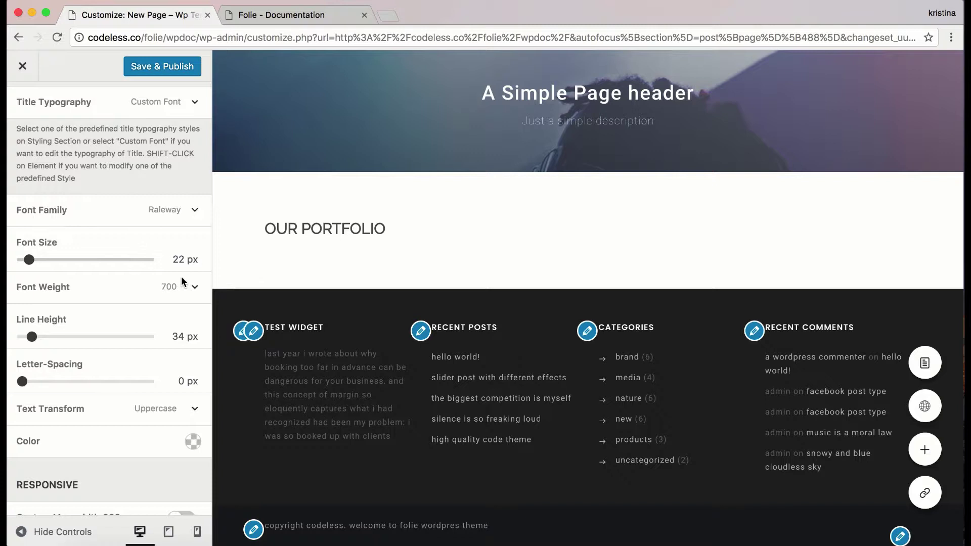
- Set the heading to 24 px size, 80 px line height, 2.6 px letter-spacing, Uppercase
{"action": "left_click_drag", "start_coordinate": [29, 260], "coordinate": [31, 260]}
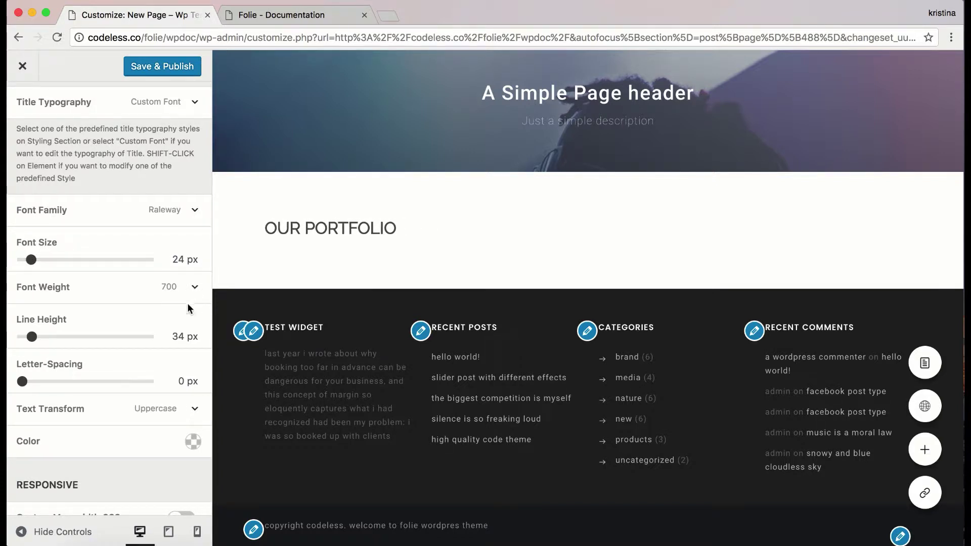
{"action": "left_click_drag", "start_coordinate": [32, 340], "coordinate": [64, 339]}
{"action": "scroll", "coordinate": [177, 343], "scroll_direction": "down", "scroll_amount": 3}
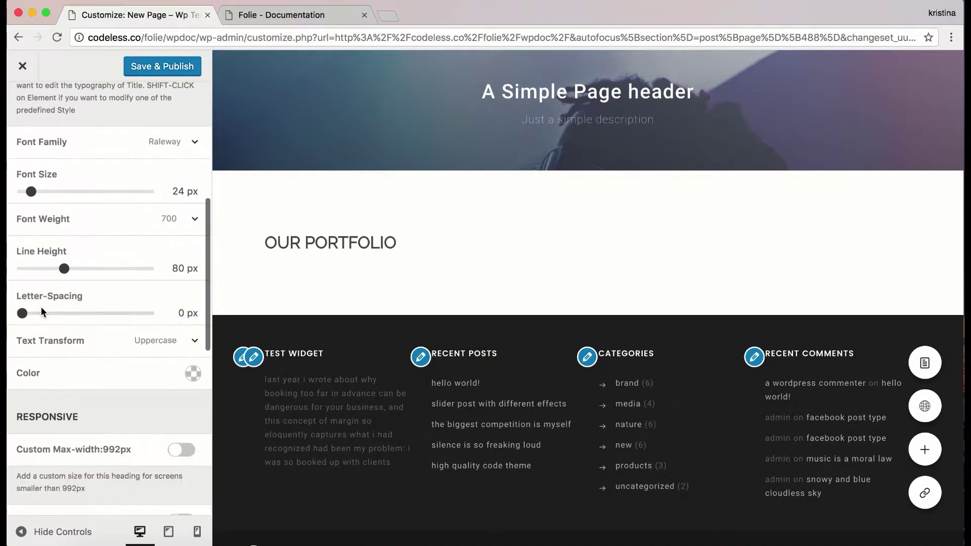
{"action": "left_click_drag", "start_coordinate": [22, 315], "coordinate": [105, 322]}
{"action": "left_click", "coordinate": [178, 350]}
{"action": "left_click", "coordinate": [154, 356]}
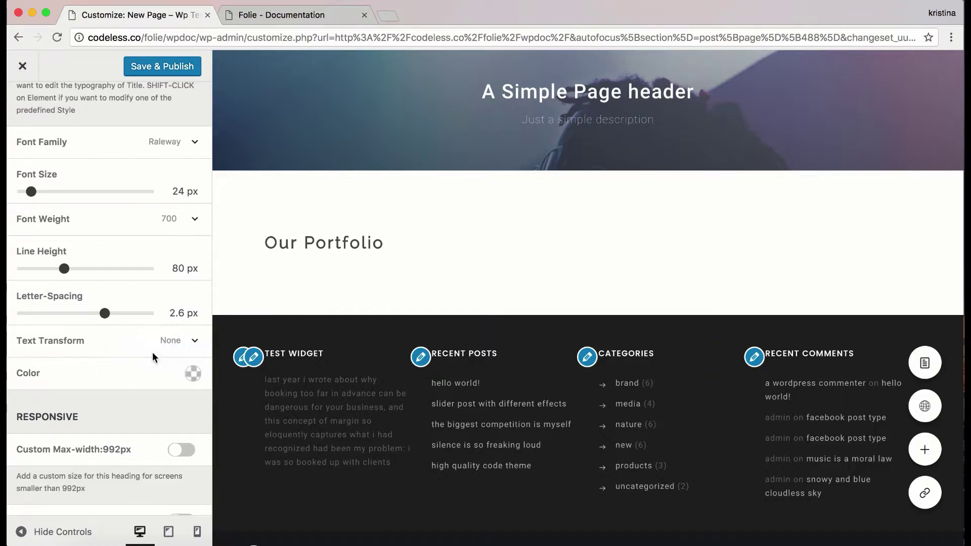
{"action": "left_click", "coordinate": [177, 346]}
{"action": "left_click", "coordinate": [163, 367]}
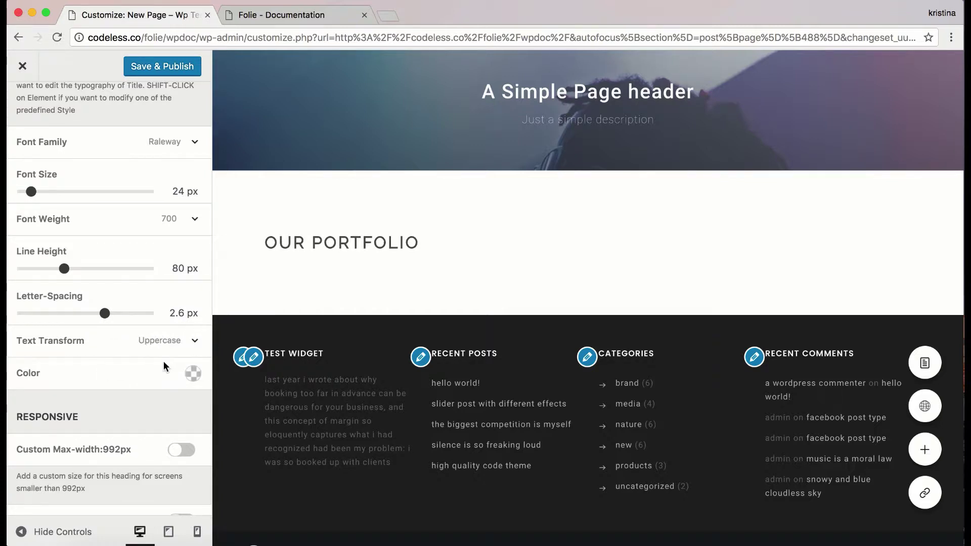
- Colour the heading text dark navy with slightly reduced opacity
{"action": "left_click", "coordinate": [193, 373]}
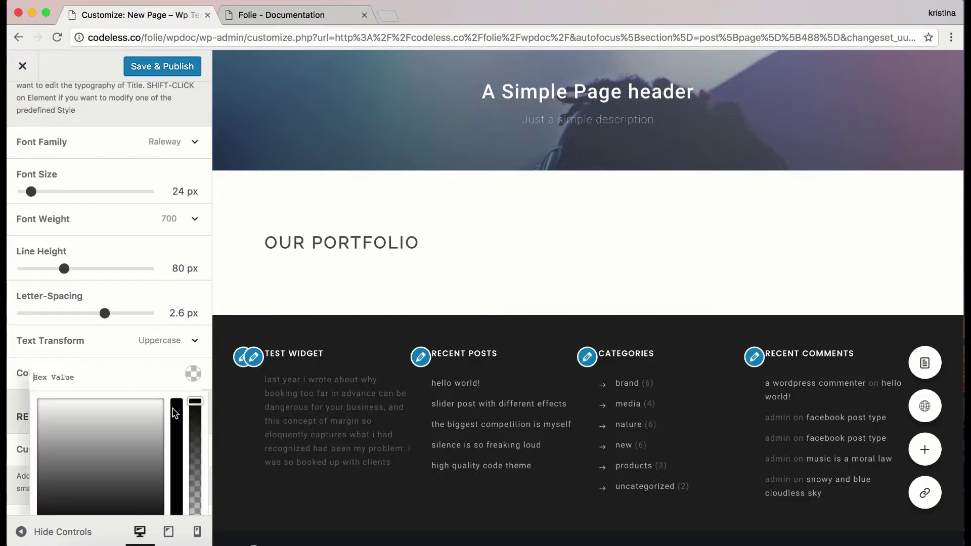
{"action": "left_click", "coordinate": [119, 466]}
{"action": "scroll", "coordinate": [121, 456], "scroll_direction": "down", "scroll_amount": 3}
{"action": "left_click", "coordinate": [141, 463]}
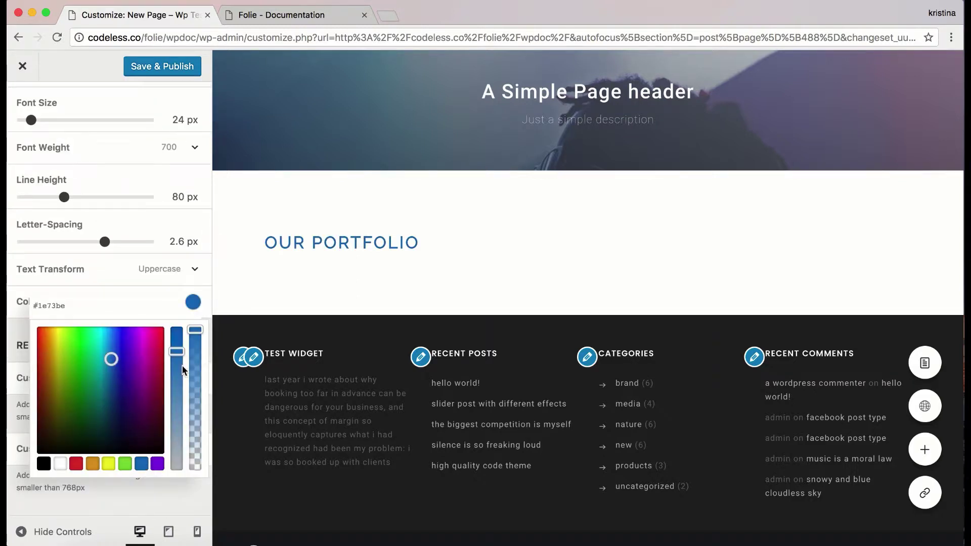
{"action": "mouse_move", "coordinate": [121, 411]}
{"action": "left_mouse_down"}
{"action": "mouse_move", "coordinate": [132, 408]}
{"action": "mouse_move", "coordinate": [118, 411]}
{"action": "left_mouse_up"}
{"action": "left_click", "coordinate": [196, 359]}
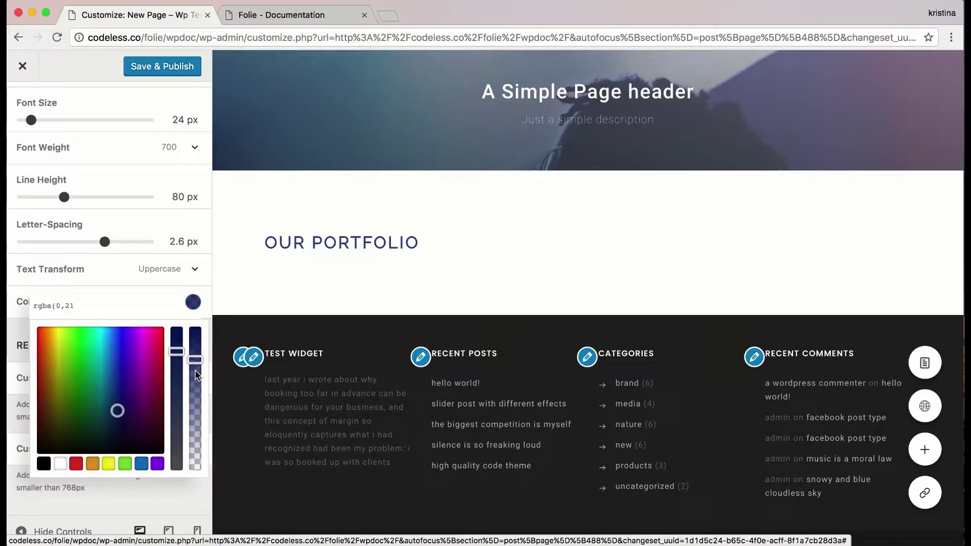
{"action": "left_click", "coordinate": [192, 301]}
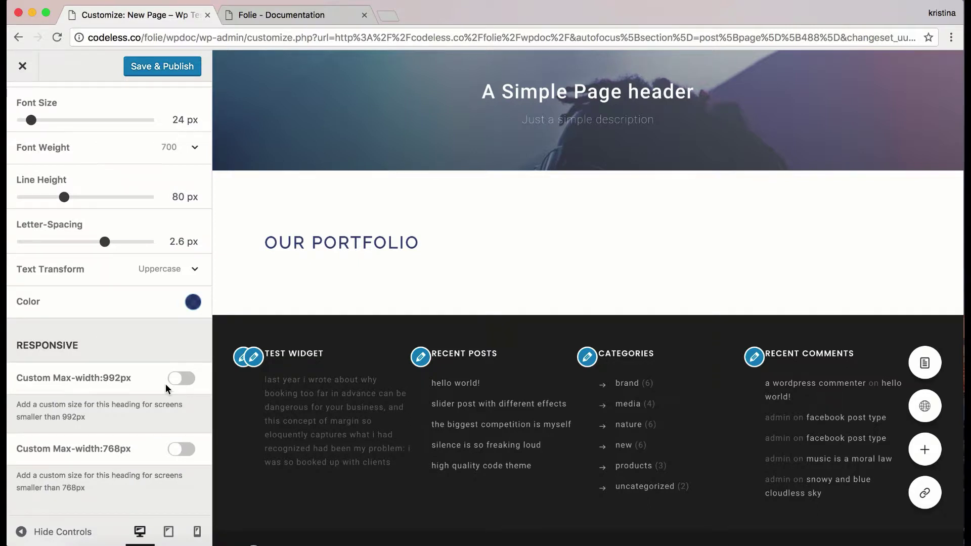
- Give the heading a Top-Bottom animation effect at 400 ms speed with no delay
{"action": "scroll", "coordinate": [166, 388], "scroll_direction": "down", "scroll_amount": 4}
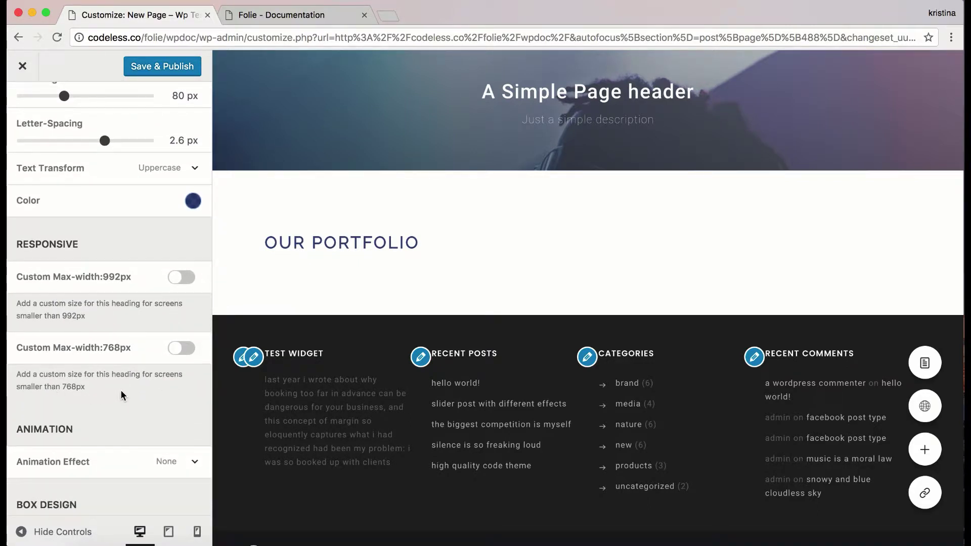
{"action": "scroll", "coordinate": [125, 387], "scroll_direction": "down", "scroll_amount": 5}
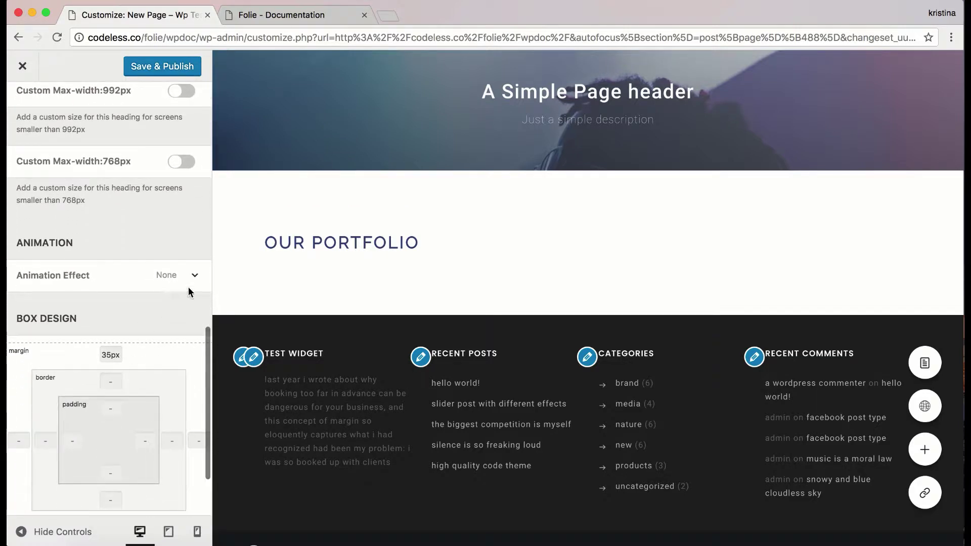
{"action": "left_click", "coordinate": [191, 281]}
{"action": "left_click", "coordinate": [137, 304]}
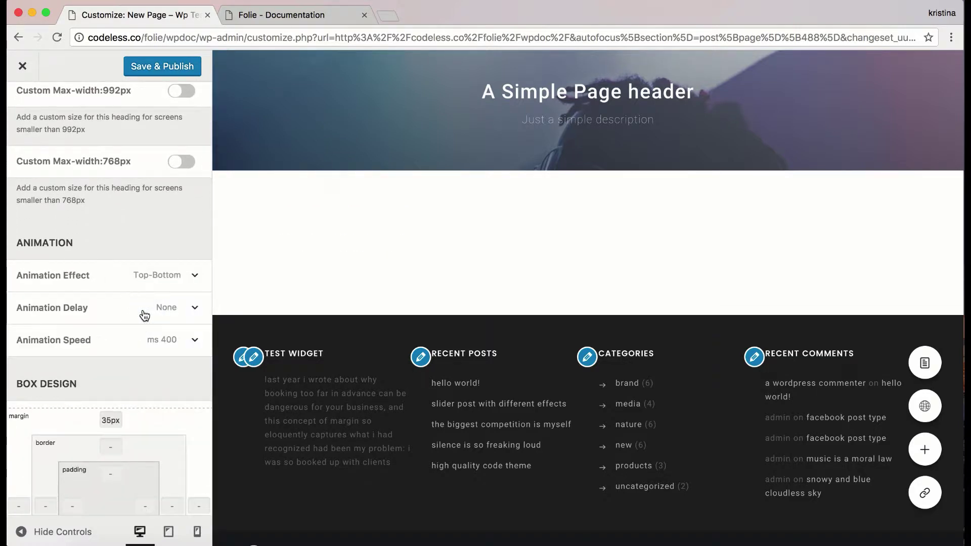
{"action": "scroll", "coordinate": [197, 348], "scroll_direction": "down", "scroll_amount": 4}
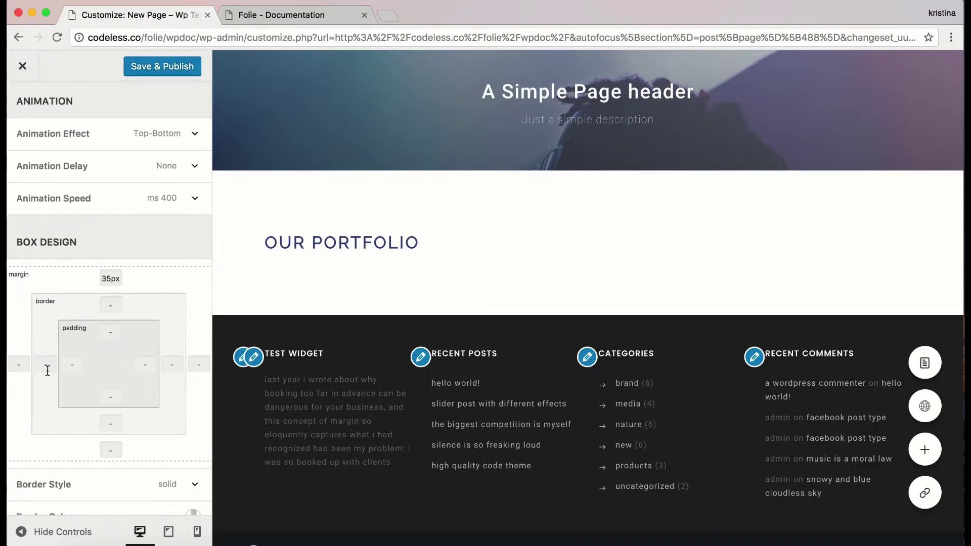
- Add 1px left and top borders to the heading in a dark translucent colour
{"action": "left_click", "coordinate": [47, 371]}
{"action": "type", "text": "1px"}
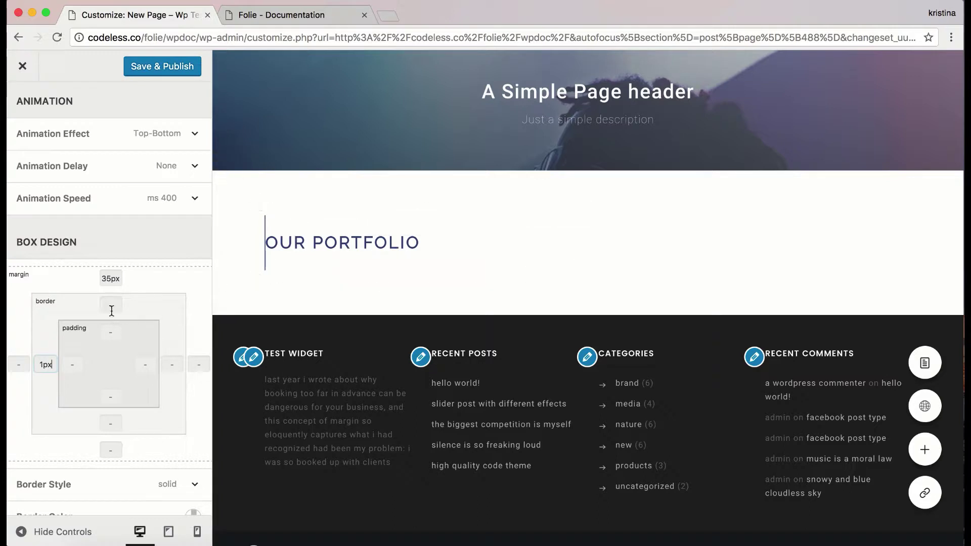
{"action": "left_click", "coordinate": [112, 304]}
{"action": "type", "text": "1px"}
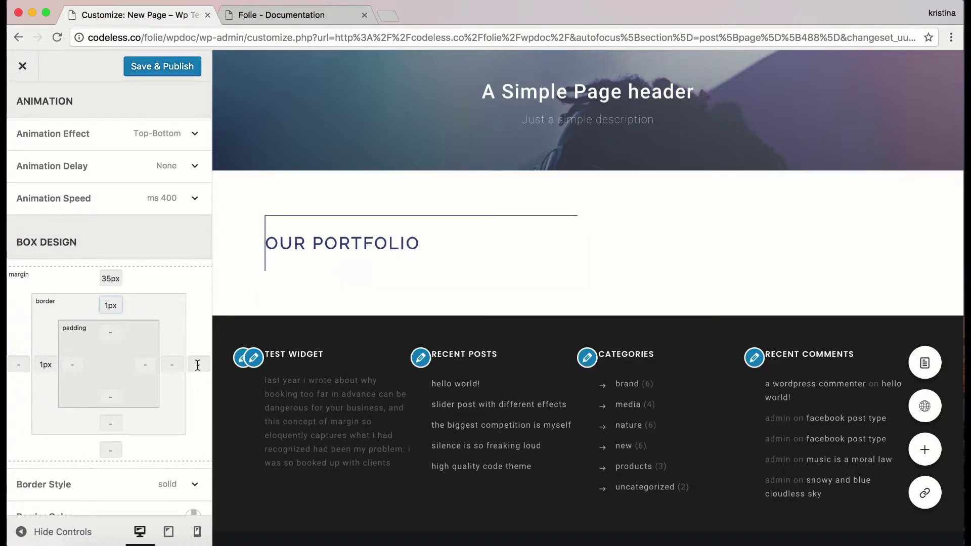
{"action": "scroll", "coordinate": [198, 365], "scroll_direction": "down", "scroll_amount": 1}
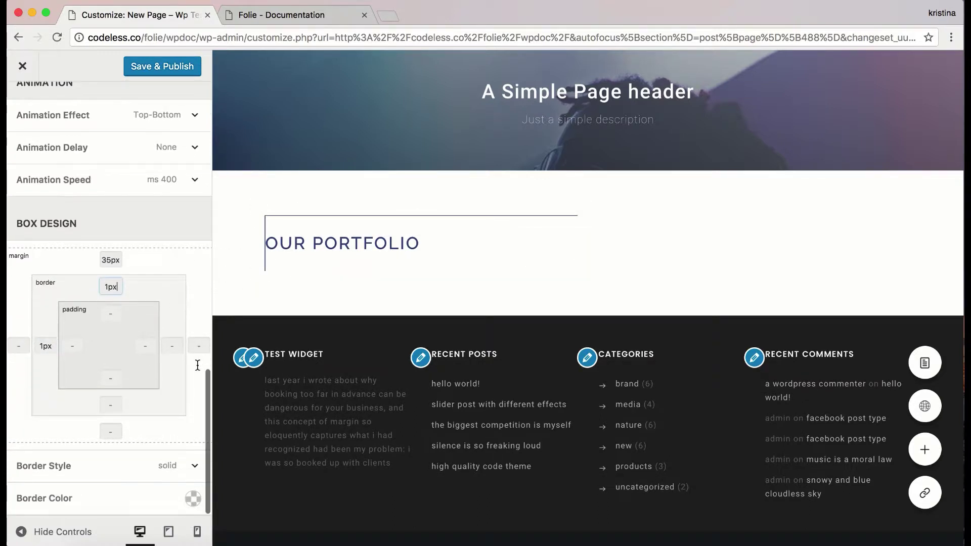
{"action": "left_click", "coordinate": [193, 499]}
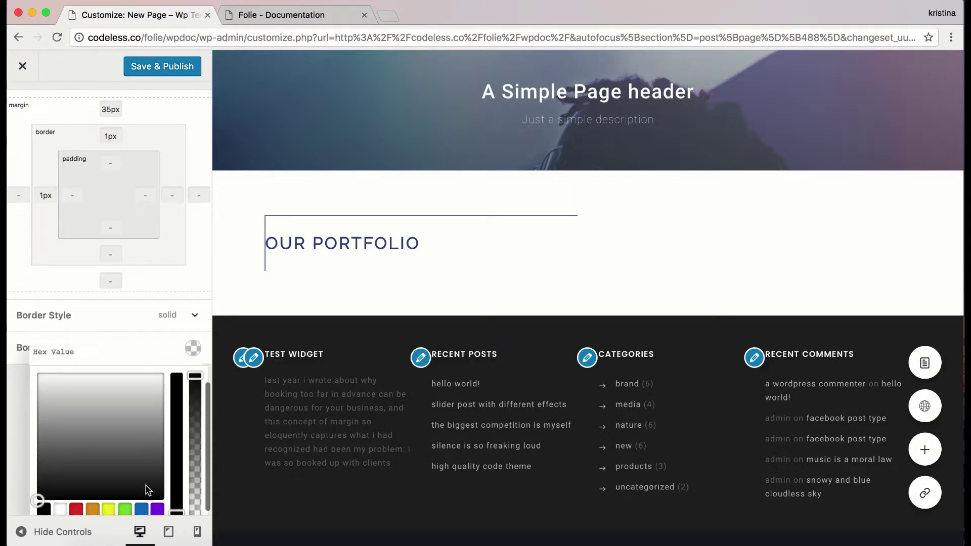
{"action": "left_click", "coordinate": [196, 465]}
{"action": "left_click", "coordinate": [193, 351]}
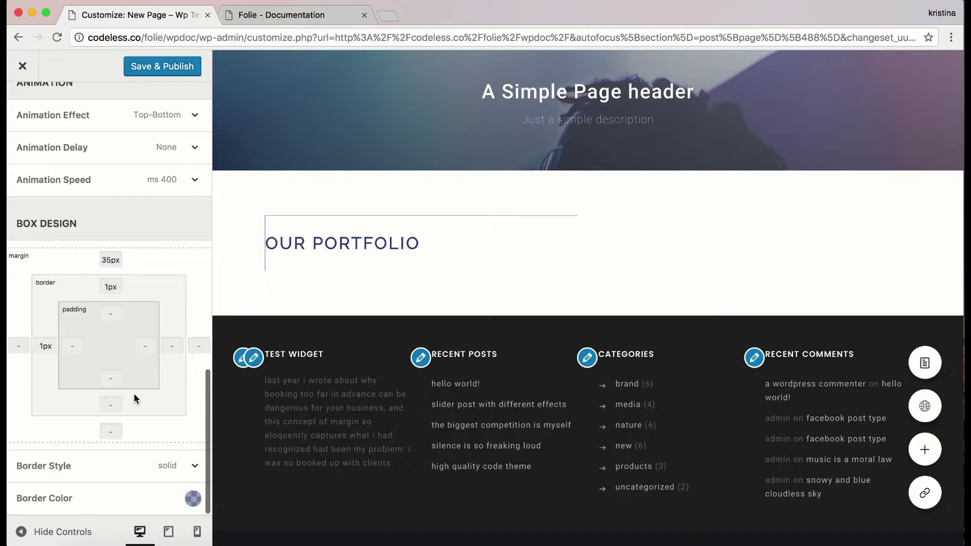
- Pad the heading with 10px on top and 15px on the left
{"action": "scroll", "coordinate": [133, 393], "scroll_direction": "up", "scroll_amount": 2}
{"action": "scroll", "coordinate": [133, 393], "scroll_direction": "up", "scroll_amount": 3}
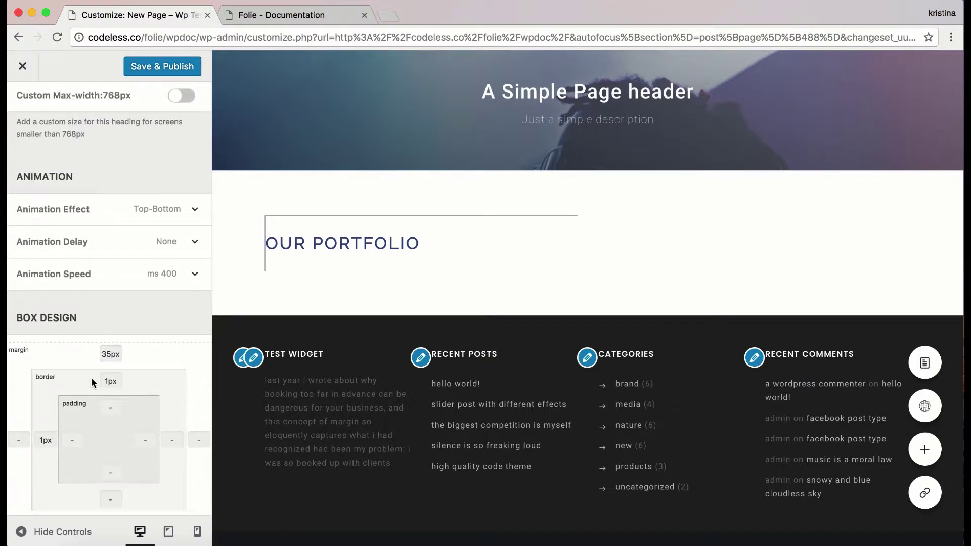
{"action": "mouse_move", "coordinate": [268, 259]}
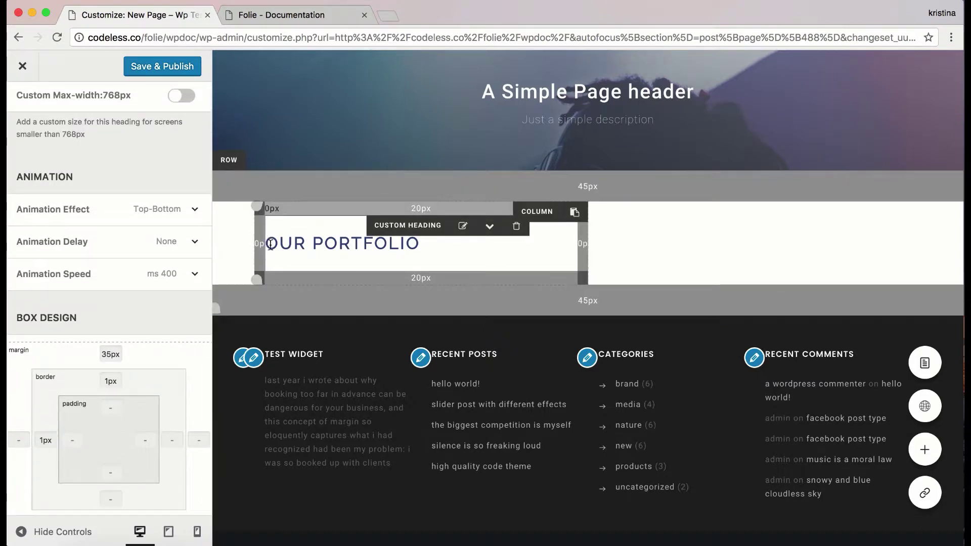
{"action": "left_click", "coordinate": [116, 409]}
{"action": "type", "text": "1"}
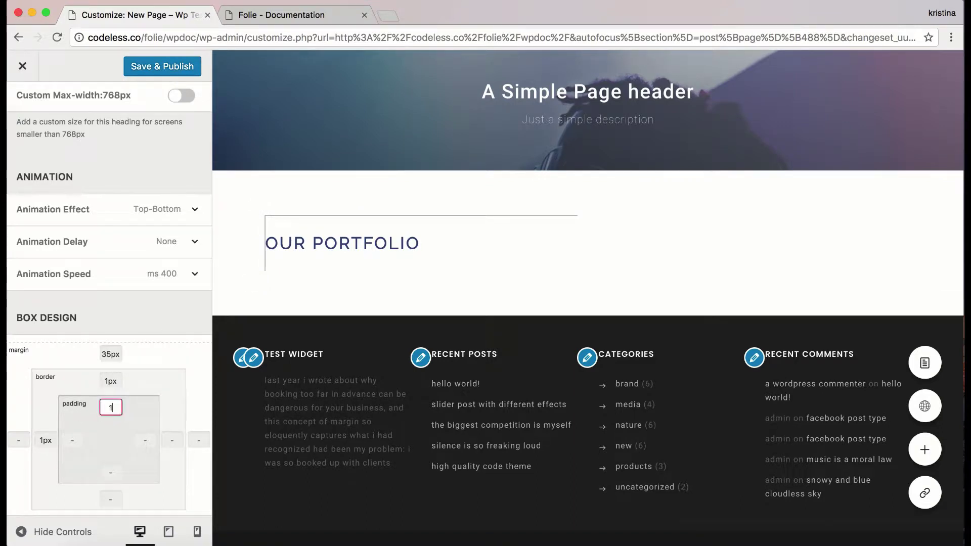
{"action": "type", "text": "0px"}
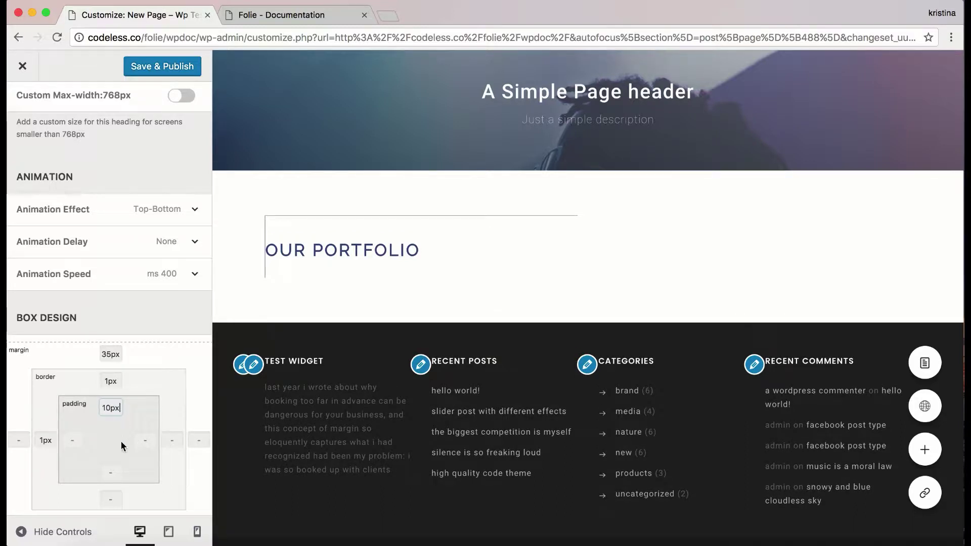
{"action": "left_click", "coordinate": [72, 440]}
{"action": "type", "text": "15px"}
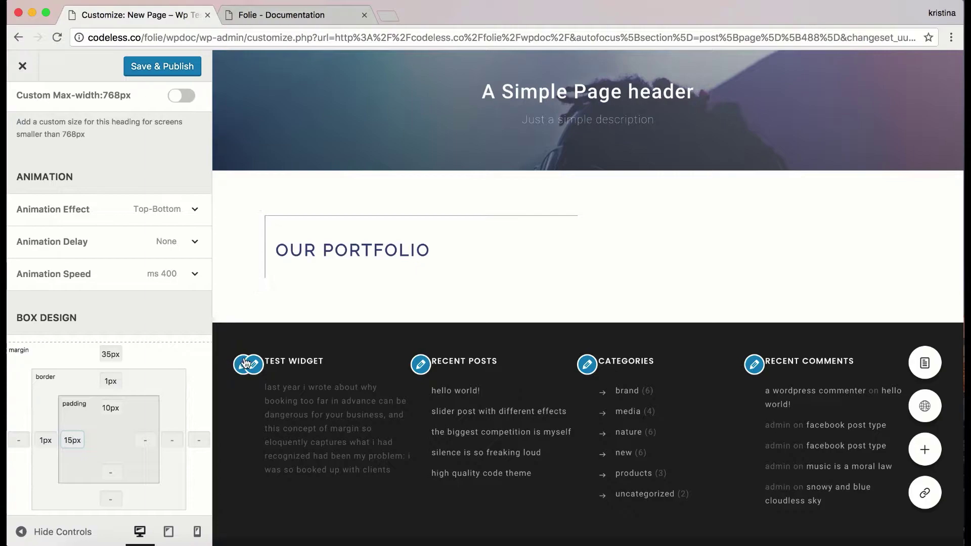
{"action": "scroll", "coordinate": [200, 231], "scroll_direction": "up", "scroll_amount": 15}
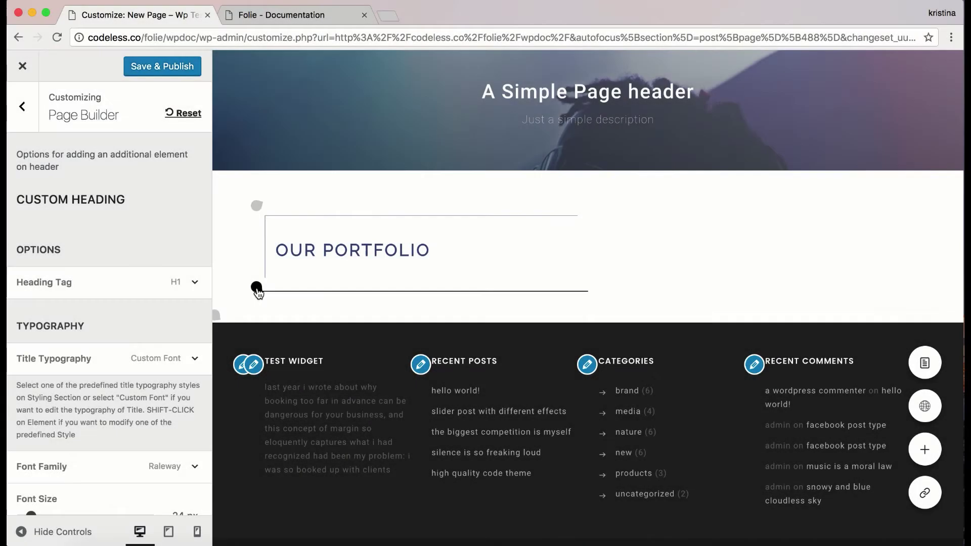
- Insert a text element under the OUR PORTFOLIO heading and start editing its placeholder paragraph
{"action": "left_click", "coordinate": [257, 288]}
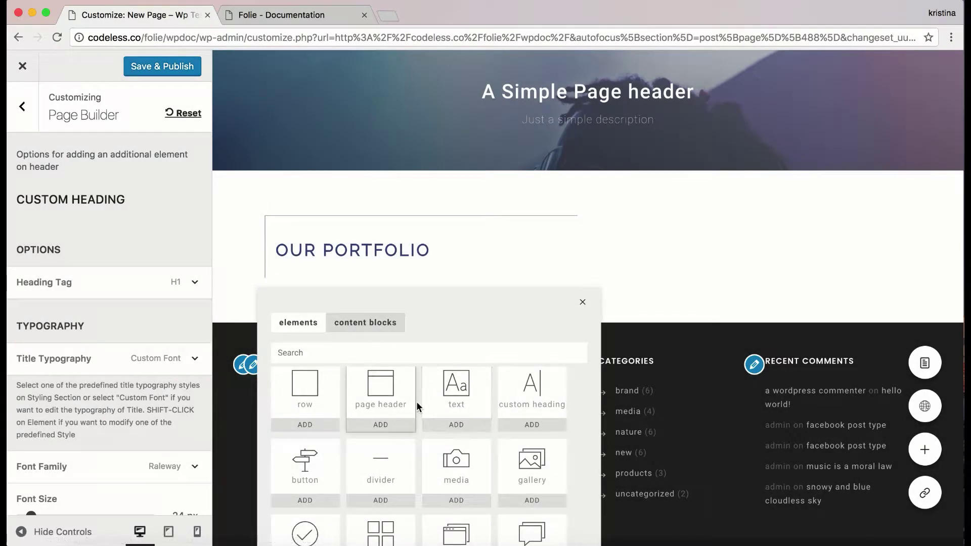
{"action": "left_click", "coordinate": [459, 418]}
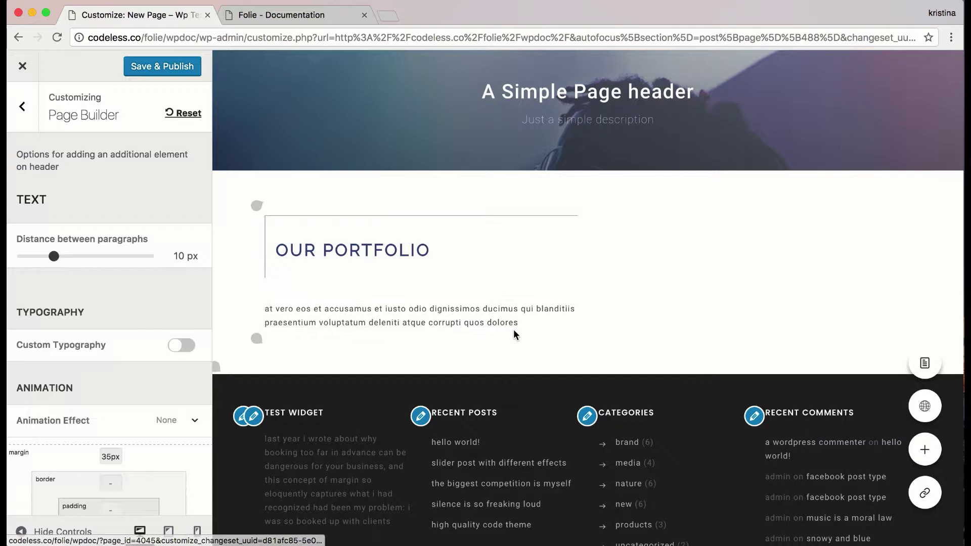
{"action": "left_click", "coordinate": [518, 322]}
- Retype the text as 'just another showcase of our art works', drop the stray word, use 0 px paragraph spacing
{"action": "left_click_drag", "start_coordinate": [518, 322], "coordinate": [264, 314]}
{"action": "type", "text": "jus"}
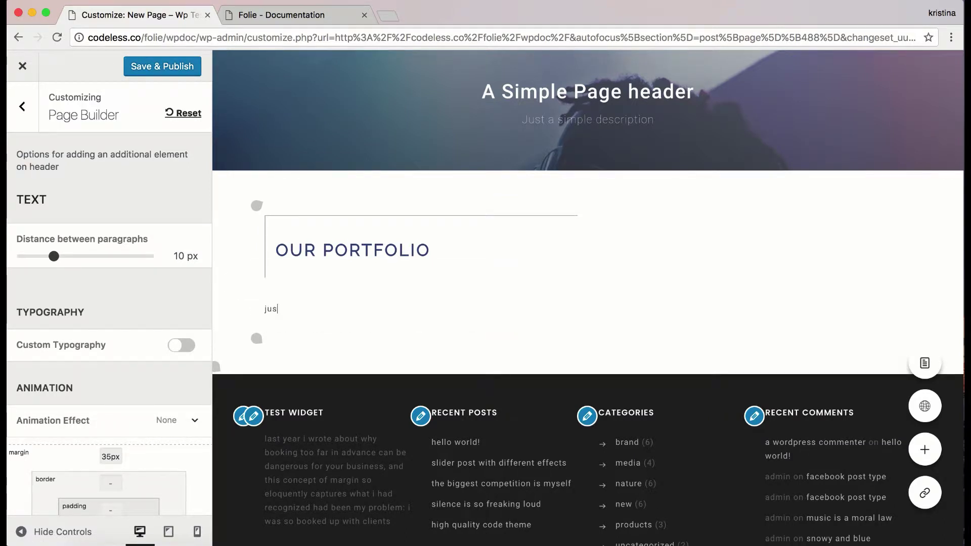
{"action": "type", "text": "t another showcase of our art works"}
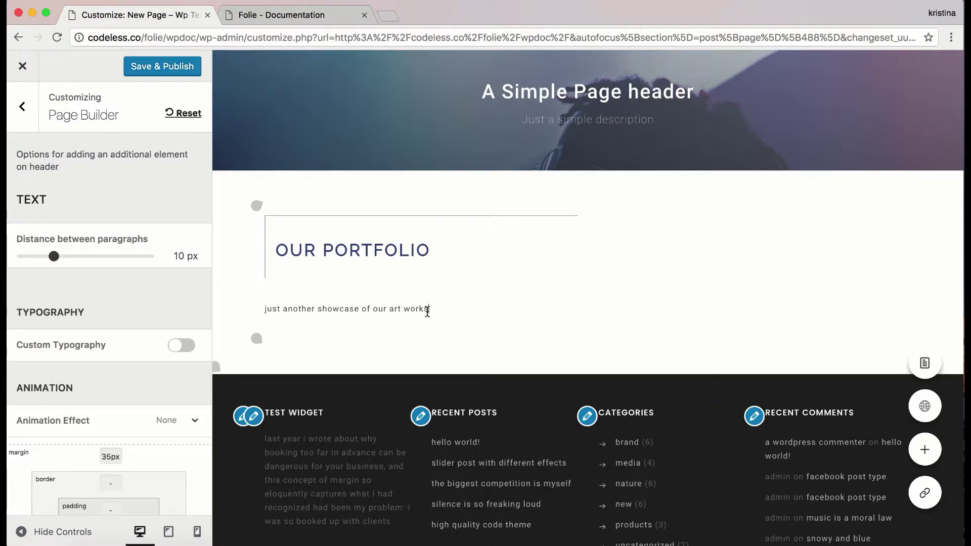
{"action": "left_click_drag", "start_coordinate": [54, 258], "coordinate": [73, 257]}
{"action": "mouse_move", "coordinate": [438, 311]}
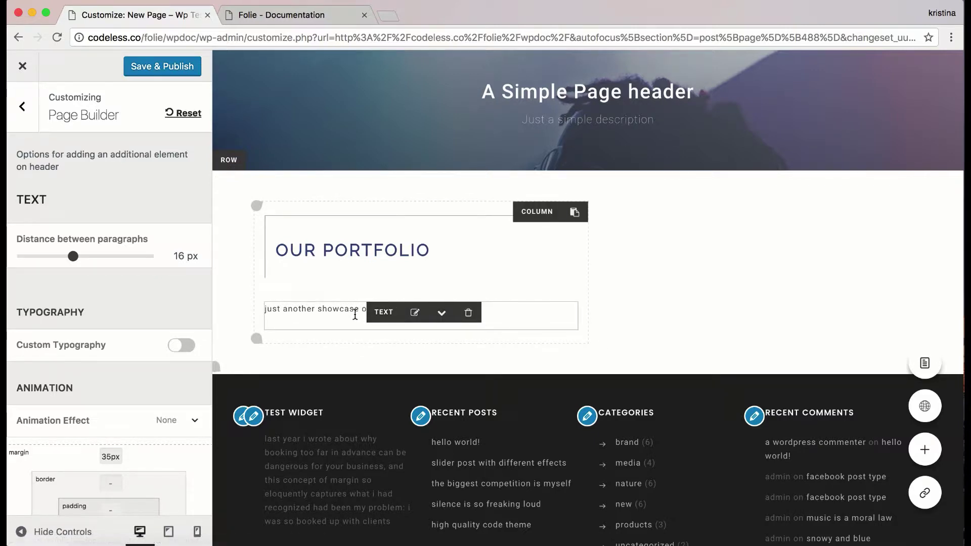
{"action": "left_click", "coordinate": [514, 313]}
{"action": "key", "text": "Return"}
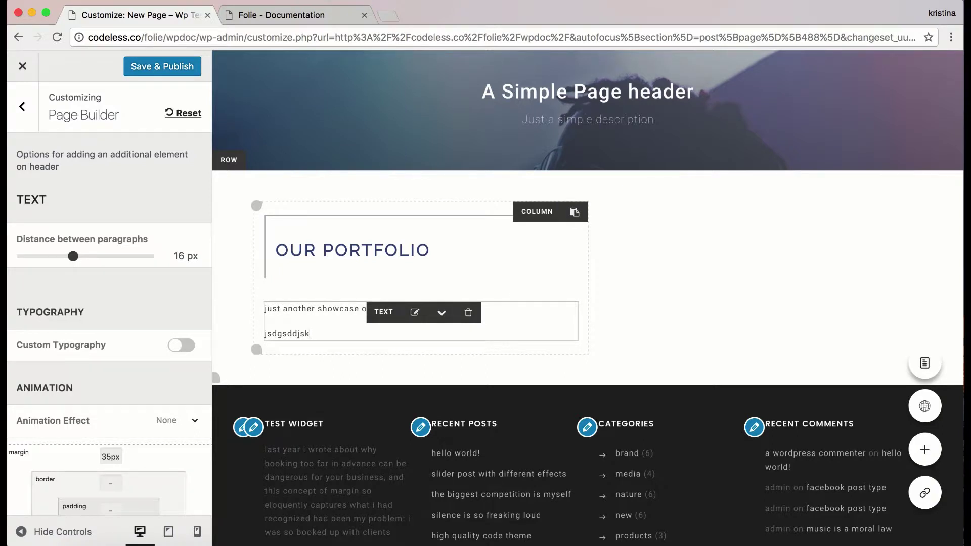
{"action": "left_click_drag", "start_coordinate": [74, 255], "coordinate": [44, 256]}
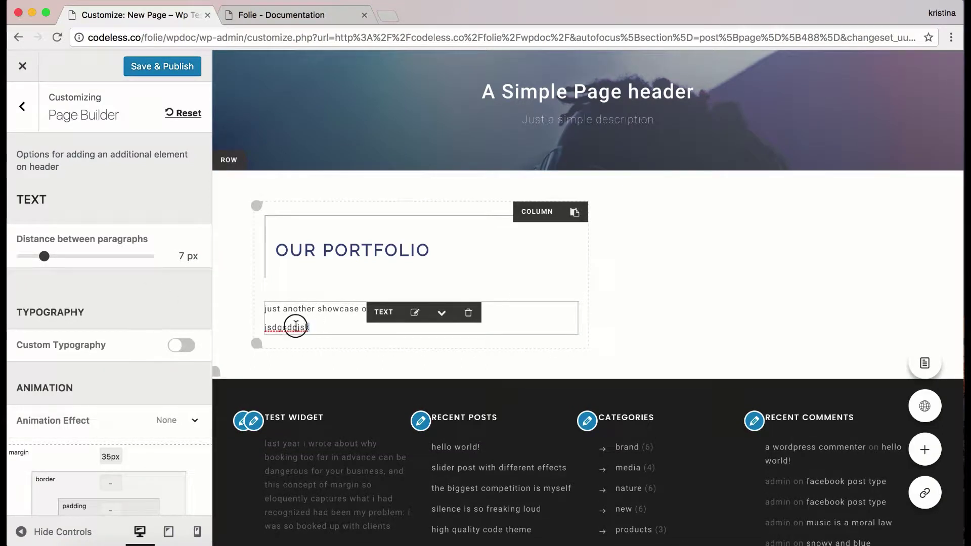
{"action": "left_click_drag", "start_coordinate": [296, 327], "coordinate": [262, 326]}
{"action": "key", "text": "BackSpace"}
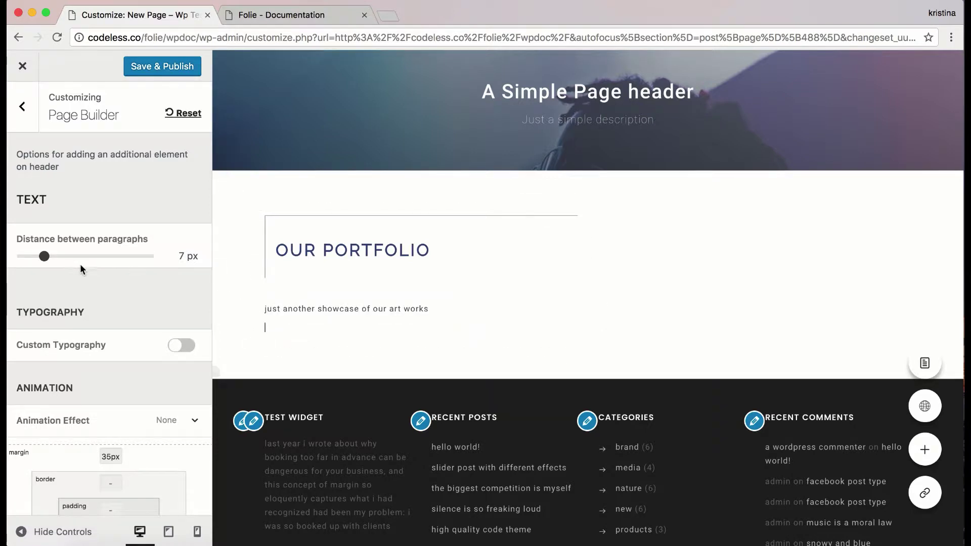
{"action": "left_click_drag", "start_coordinate": [44, 256], "coordinate": [22, 256]}
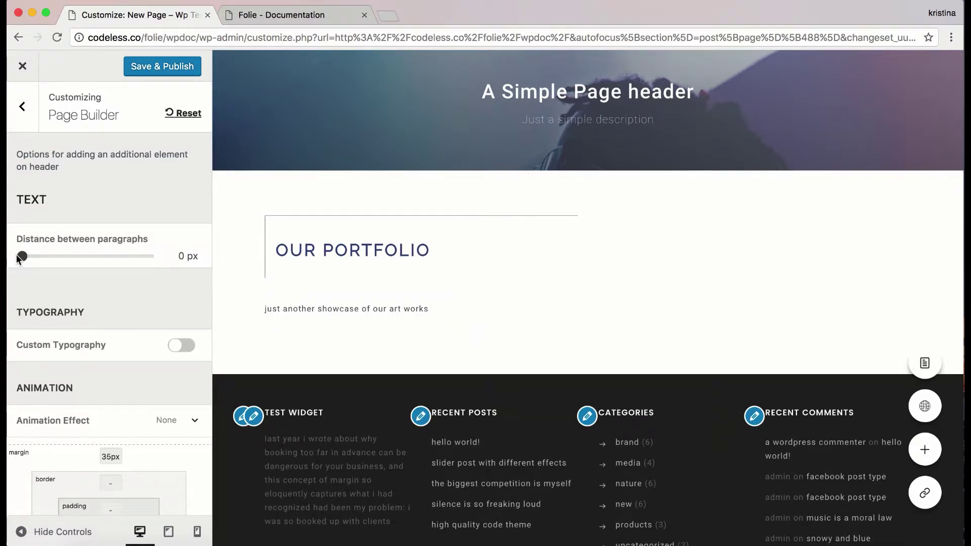
- Enable custom typography on the subtitle: 14 px, weight 300, 20 px line height, no top margin
{"action": "left_click", "coordinate": [181, 347]}
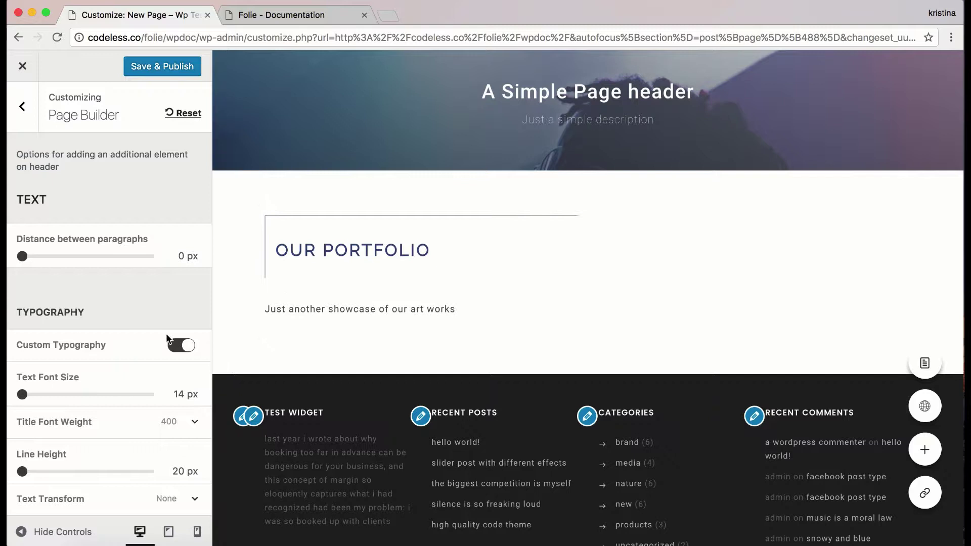
{"action": "scroll", "coordinate": [116, 304], "scroll_direction": "down", "scroll_amount": 5}
{"action": "left_click", "coordinate": [22, 251]}
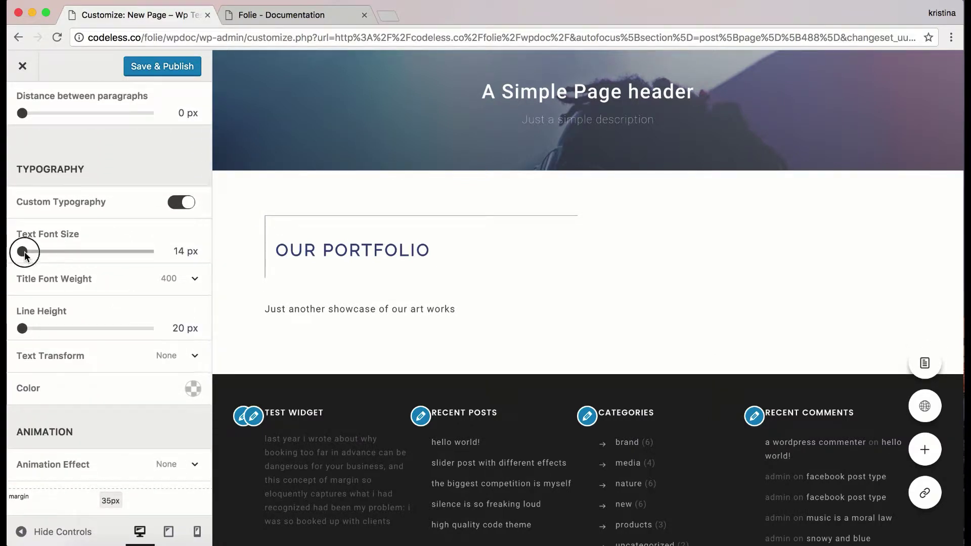
{"action": "left_click_drag", "start_coordinate": [25, 251], "coordinate": [25, 253]}
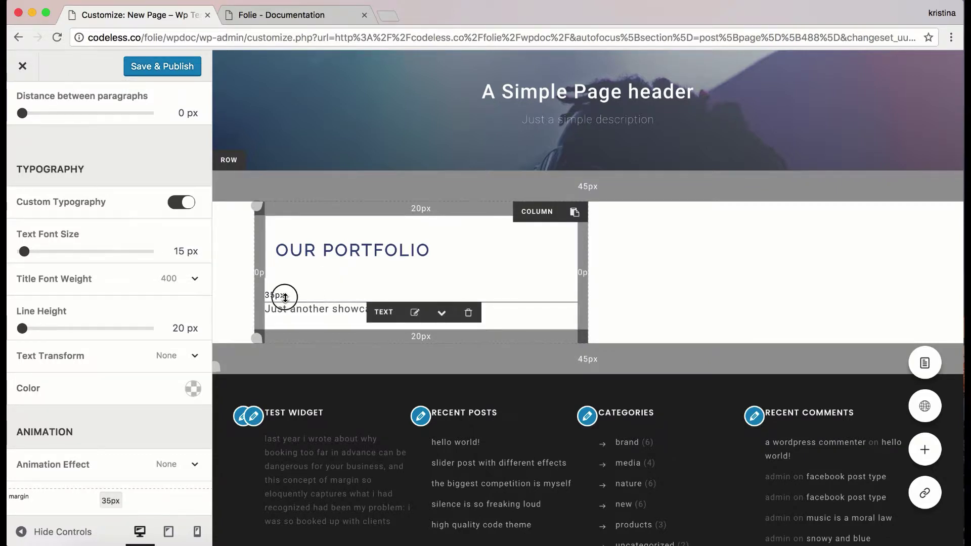
{"action": "left_click_drag", "start_coordinate": [285, 298], "coordinate": [283, 266]}
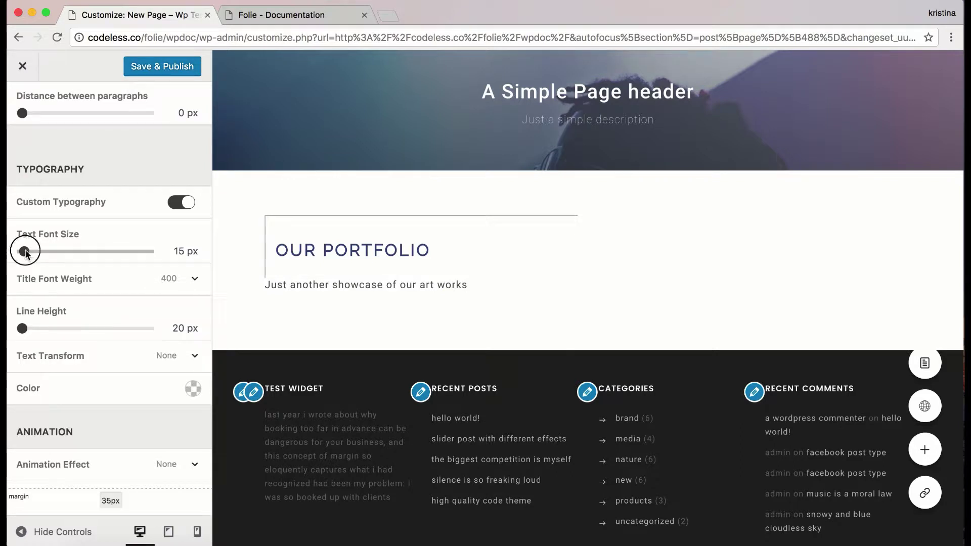
{"action": "left_click_drag", "start_coordinate": [25, 253], "coordinate": [22, 253]}
{"action": "left_click", "coordinate": [197, 279]}
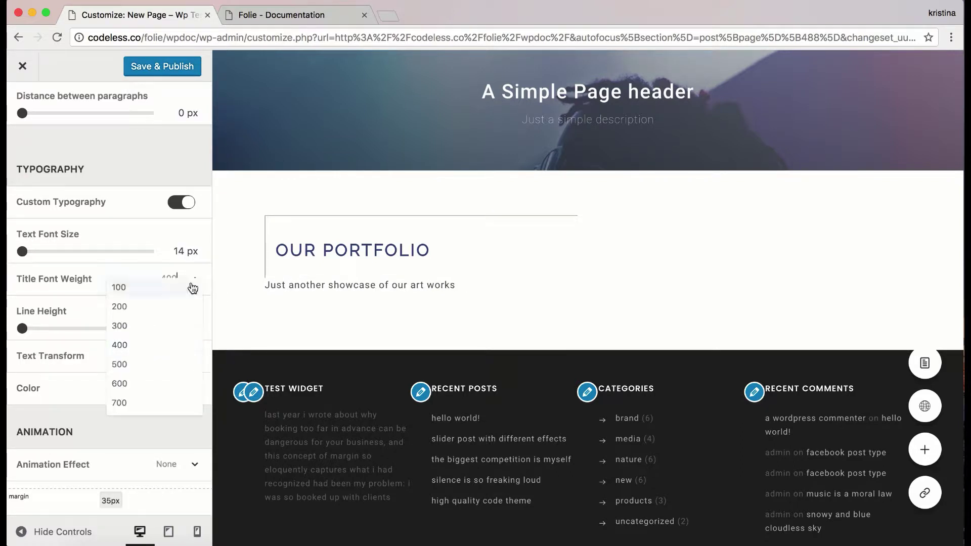
{"action": "left_click", "coordinate": [164, 326]}
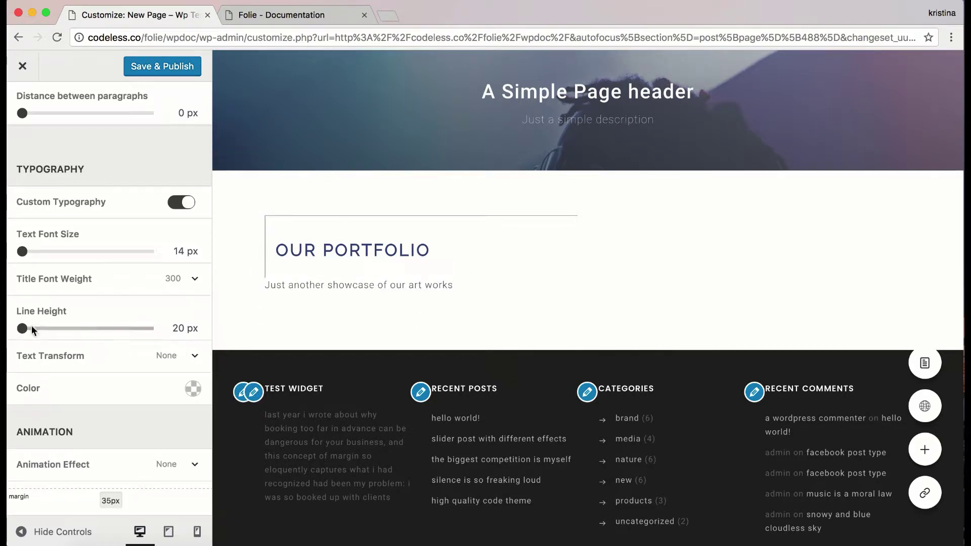
{"action": "mouse_move", "coordinate": [22, 330]}
{"action": "left_mouse_down"}
{"action": "mouse_move", "coordinate": [45, 330]}
{"action": "mouse_move", "coordinate": [21, 331]}
{"action": "left_mouse_up"}
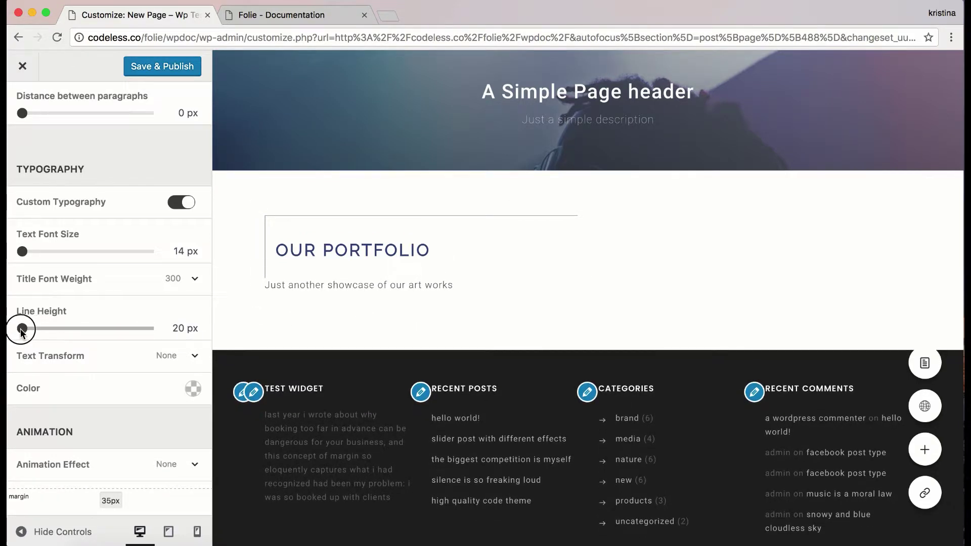
- Keep the subtitle's text transform at None and colour it dark navy
{"action": "left_click", "coordinate": [195, 356]}
{"action": "left_click", "coordinate": [185, 387]}
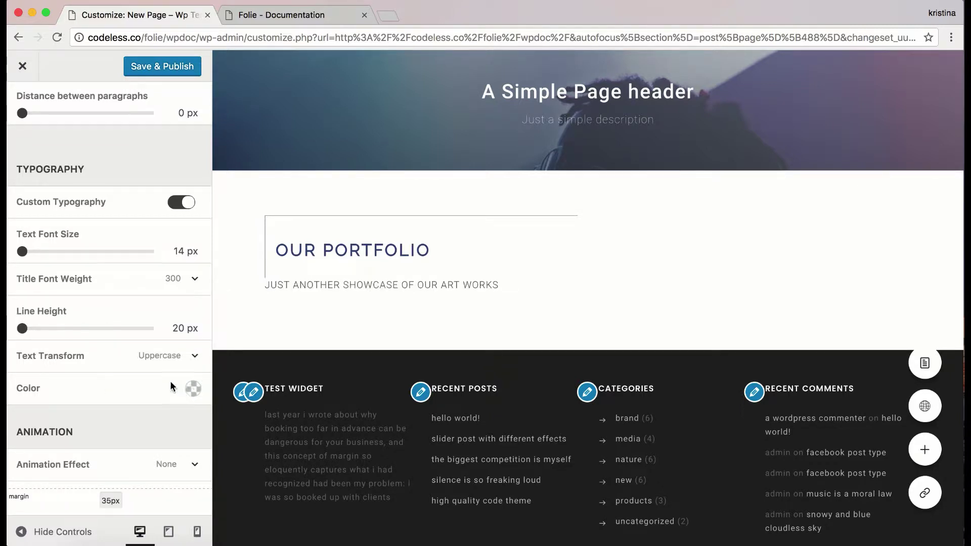
{"action": "left_click", "coordinate": [197, 361]}
{"action": "left_click", "coordinate": [189, 369]}
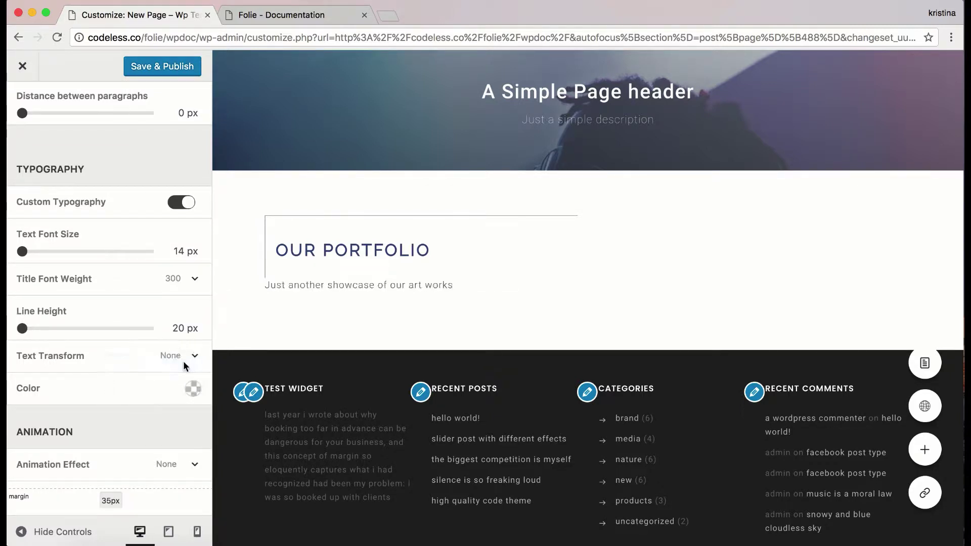
{"action": "left_click", "coordinate": [194, 389]}
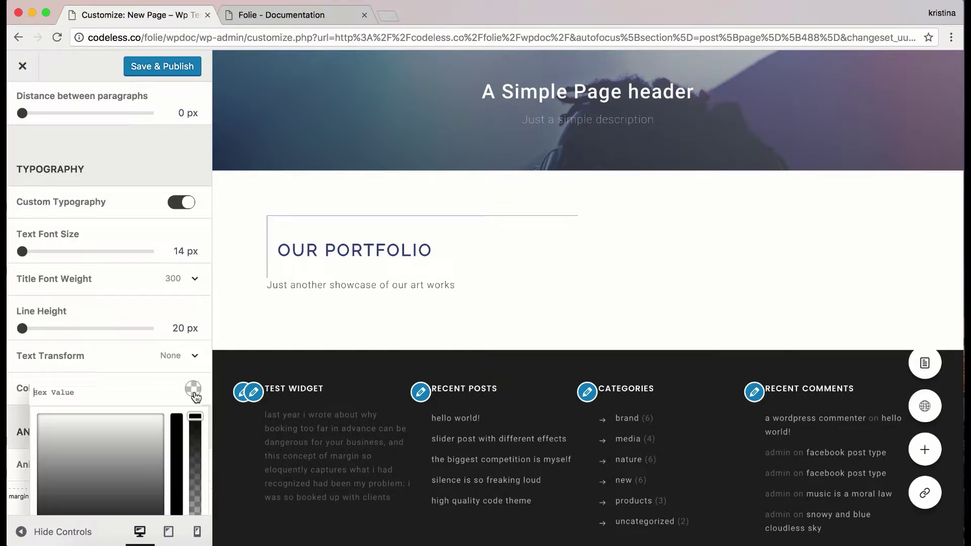
{"action": "scroll", "coordinate": [151, 449], "scroll_direction": "down", "scroll_amount": 3}
{"action": "left_click", "coordinate": [135, 448]}
{"action": "left_click", "coordinate": [179, 290]}
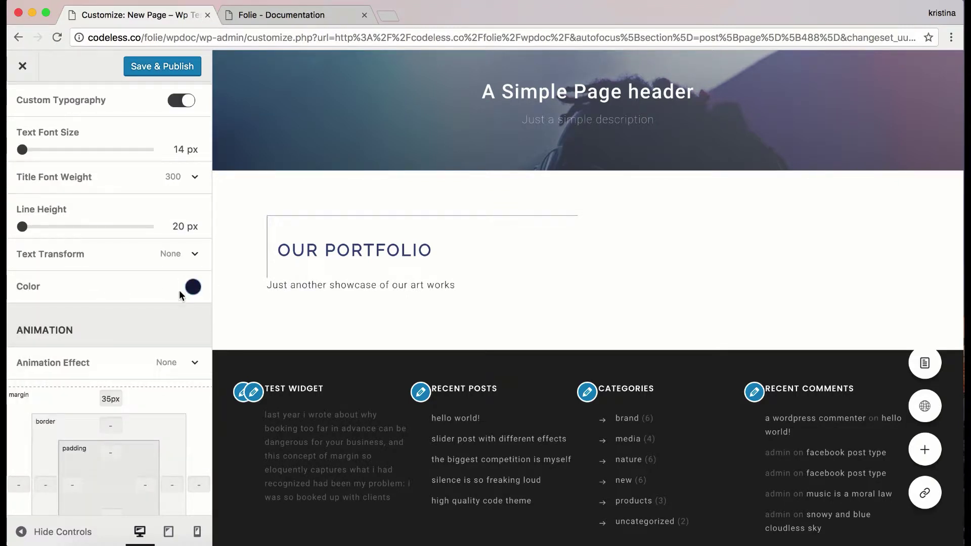
- Animate the subtitle Bottom-Top and give it 15px left padding to align under the heading
{"action": "scroll", "coordinate": [162, 303], "scroll_direction": "down", "scroll_amount": 3}
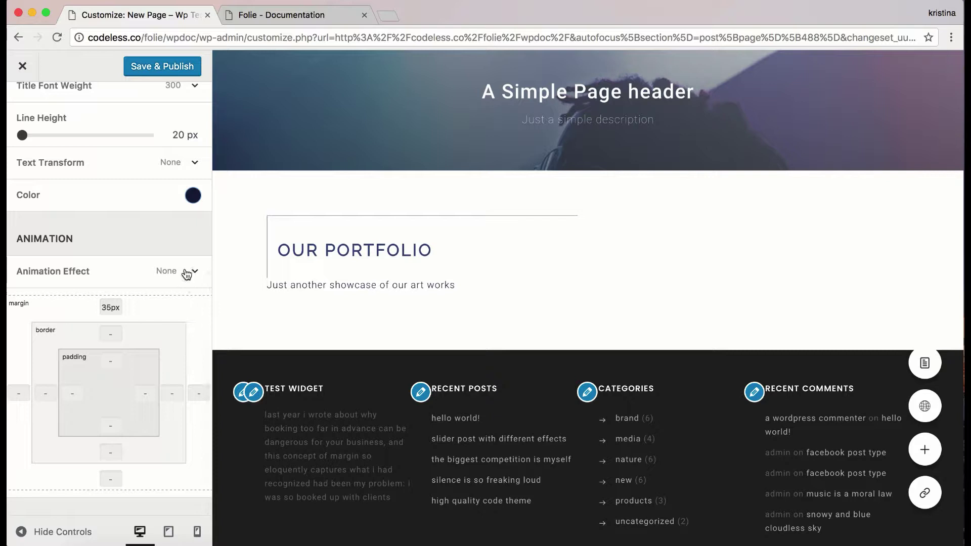
{"action": "left_click", "coordinate": [175, 269]}
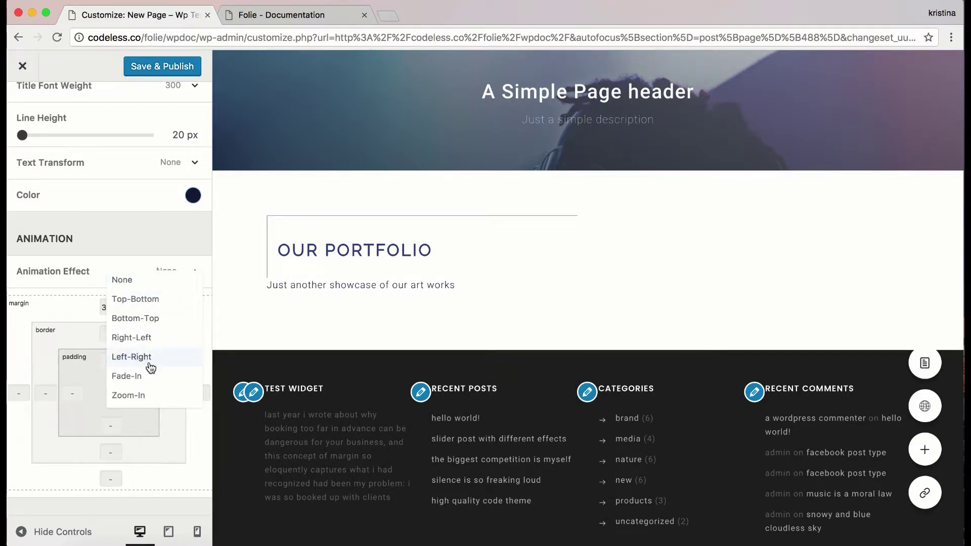
{"action": "left_click", "coordinate": [152, 321]}
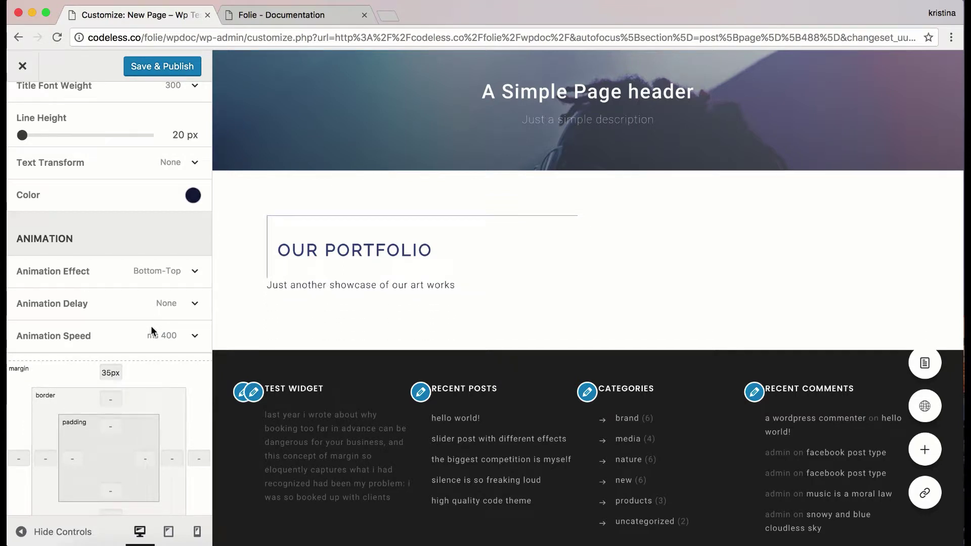
{"action": "scroll", "coordinate": [155, 343], "scroll_direction": "down", "scroll_amount": 2}
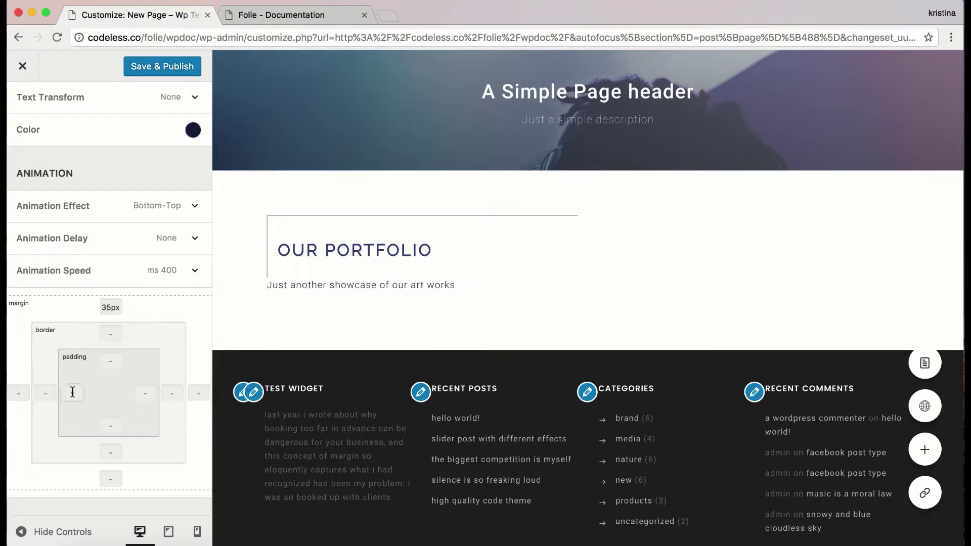
{"action": "left_click", "coordinate": [67, 394]}
{"action": "type", "text": "15"}
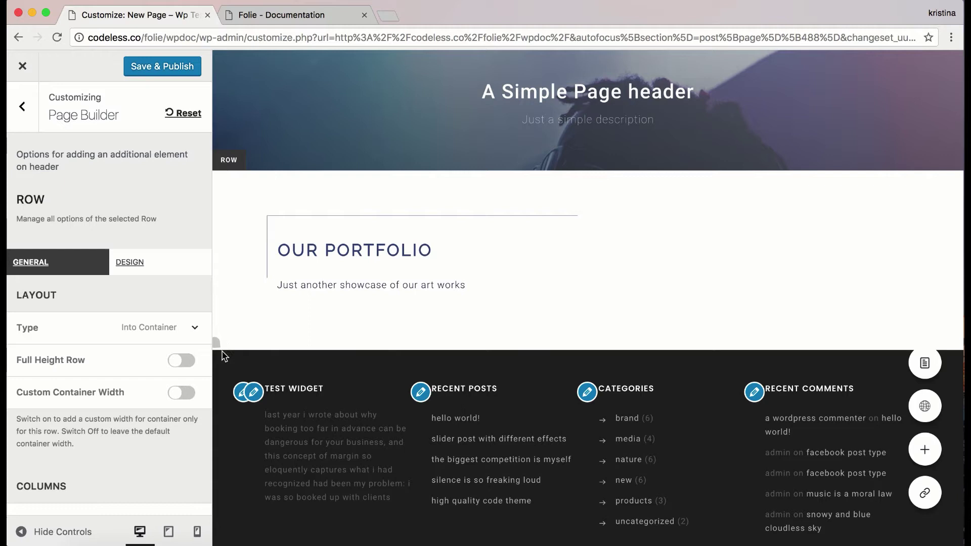
- Add a Portfolio element below the OUR PORTFOLIO subtitle, showing a three-column image grid
{"action": "left_click", "coordinate": [217, 344]}
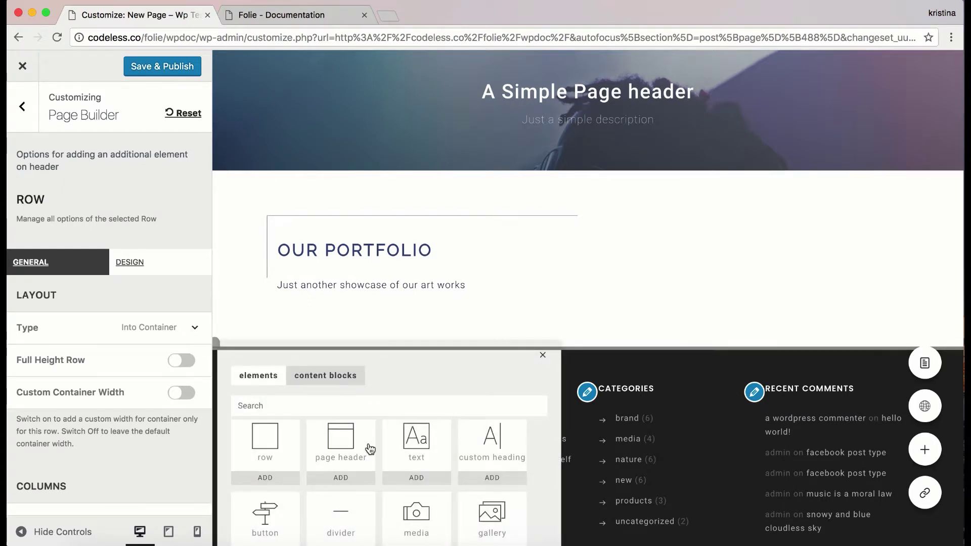
{"action": "scroll", "coordinate": [406, 501], "scroll_direction": "down", "scroll_amount": 2}
{"action": "scroll", "coordinate": [406, 501], "scroll_direction": "down", "scroll_amount": 2}
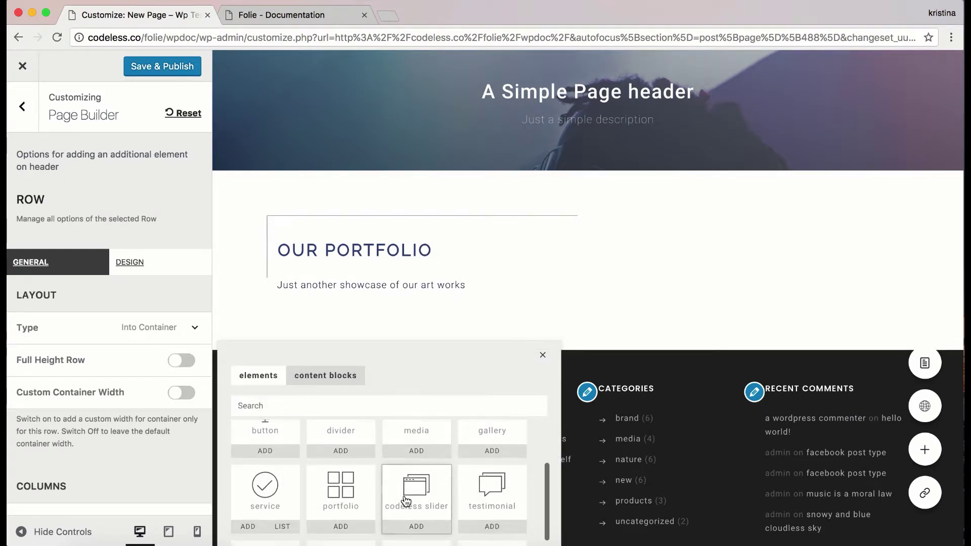
{"action": "left_click", "coordinate": [347, 497]}
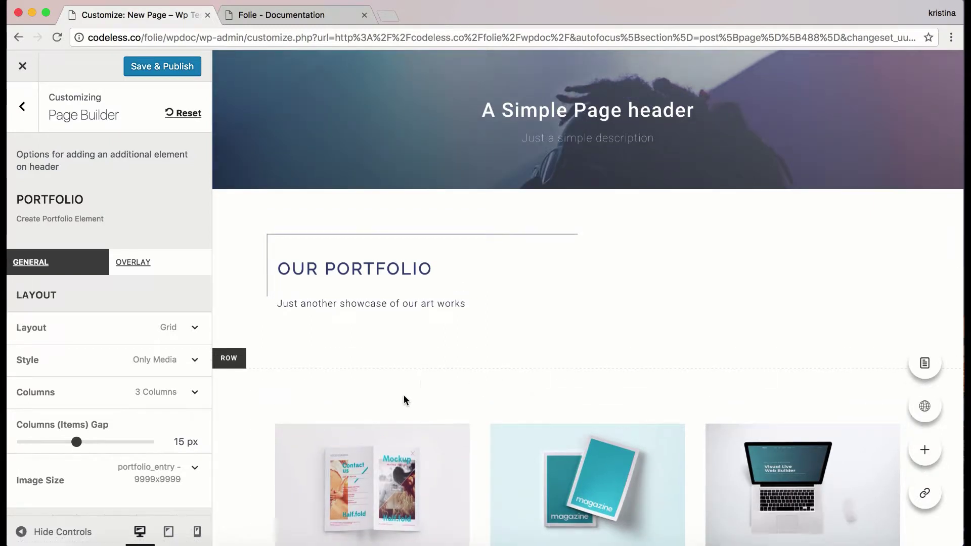
- Reduce the row's top padding above the portfolio grid to about 23px
{"action": "mouse_move", "coordinate": [420, 379]}
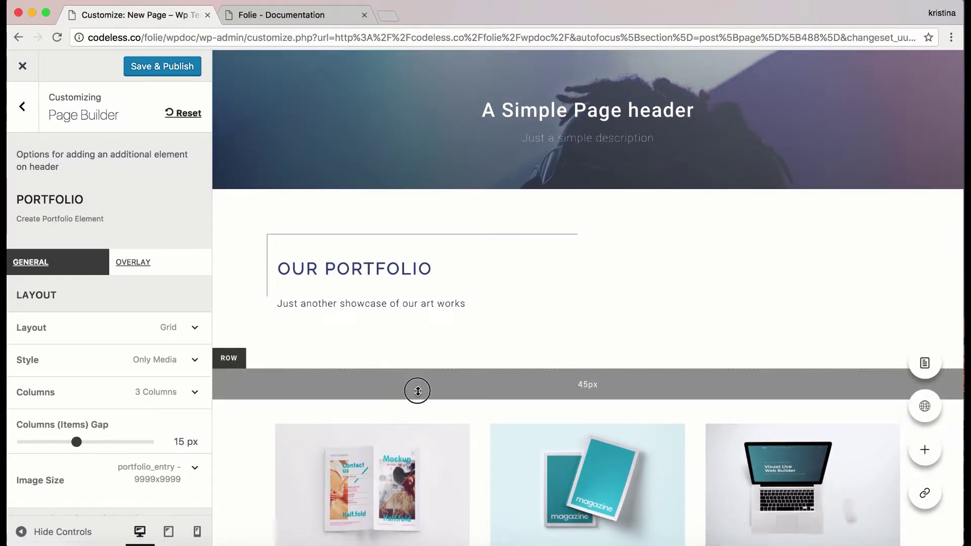
{"action": "left_click_drag", "start_coordinate": [417, 391], "coordinate": [412, 328]}
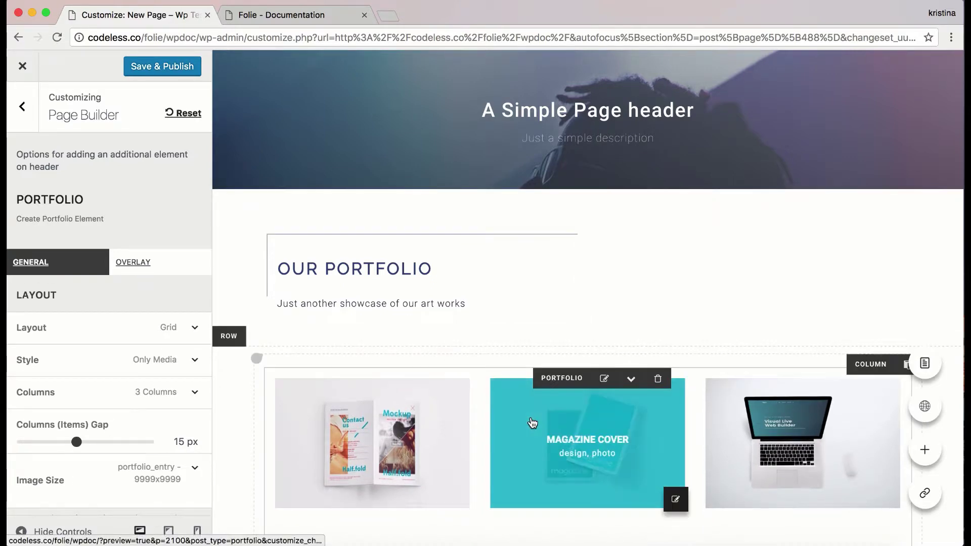
{"action": "scroll", "coordinate": [532, 421], "scroll_direction": "down", "scroll_amount": 2}
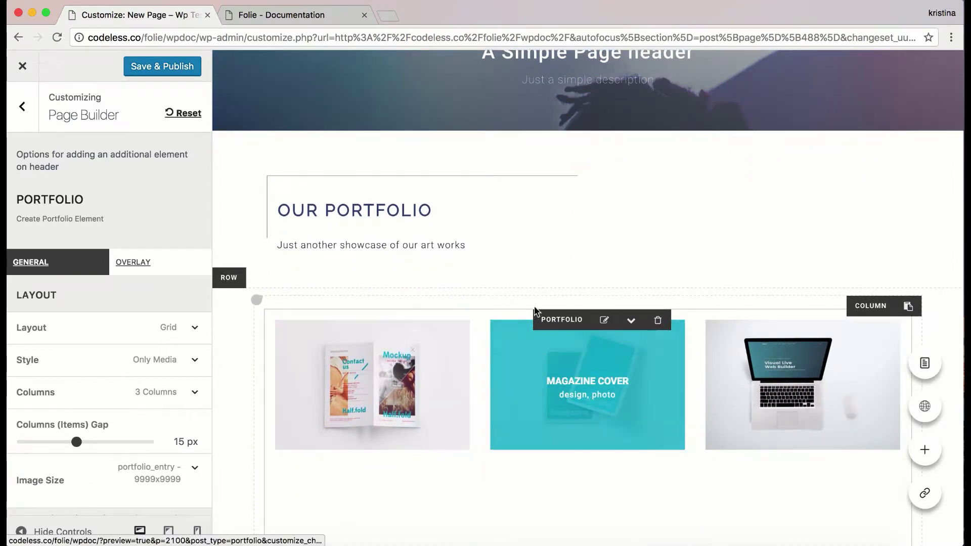
{"action": "scroll", "coordinate": [535, 311], "scroll_direction": "up", "scroll_amount": 3}
- Set the portfolio's Columns (Items) Gap to 0 px so images sit edge to edge
{"action": "scroll", "coordinate": [535, 311], "scroll_direction": "down", "scroll_amount": 10}
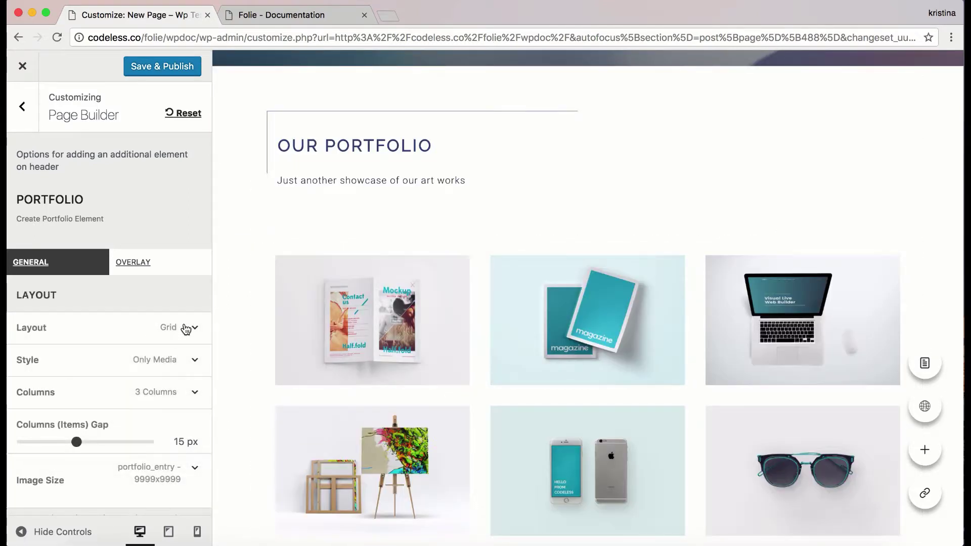
{"action": "scroll", "coordinate": [186, 329], "scroll_direction": "down", "scroll_amount": 5}
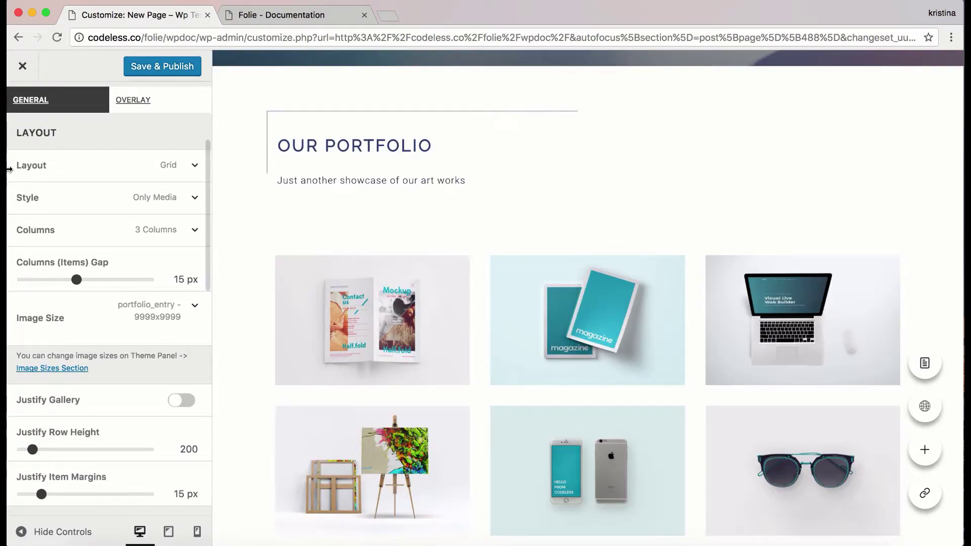
{"action": "scroll", "coordinate": [177, 221], "scroll_direction": "down", "scroll_amount": 2}
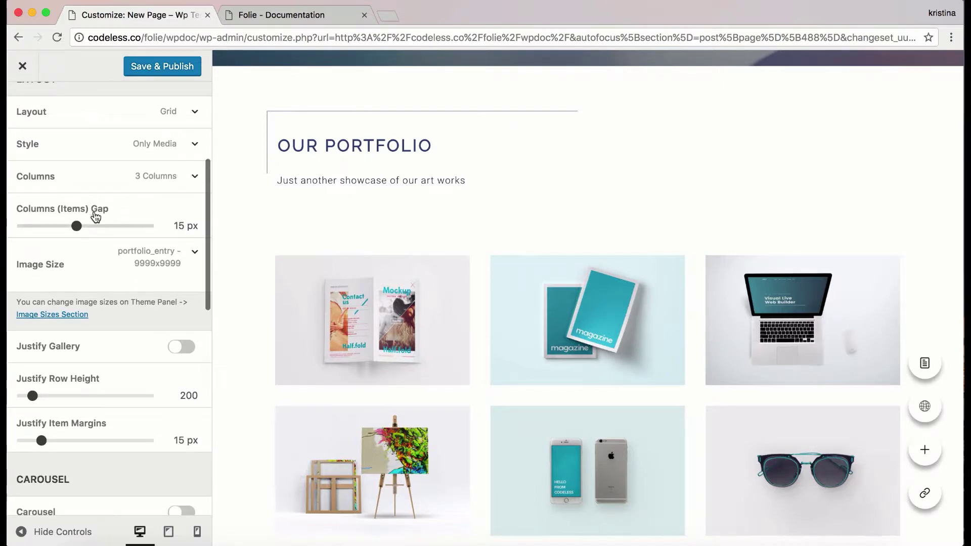
{"action": "left_click_drag", "start_coordinate": [78, 226], "coordinate": [23, 228]}
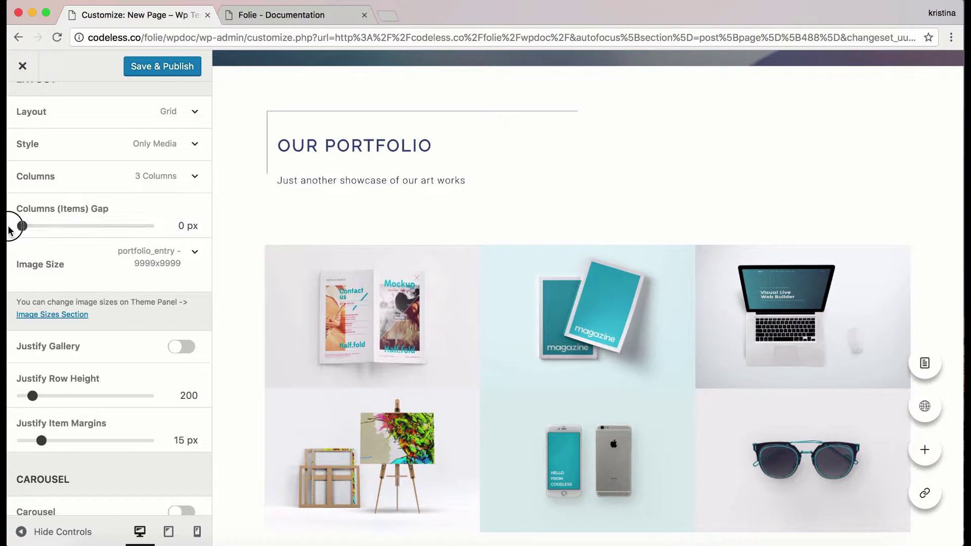
{"action": "scroll", "coordinate": [84, 243], "scroll_direction": "down", "scroll_amount": 5}
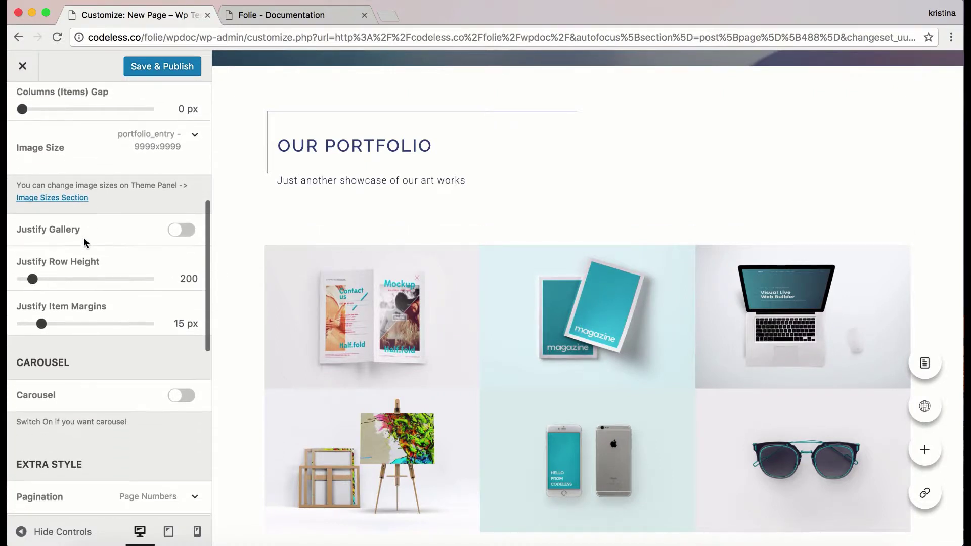
{"action": "scroll", "coordinate": [81, 238], "scroll_direction": "down", "scroll_amount": 6}
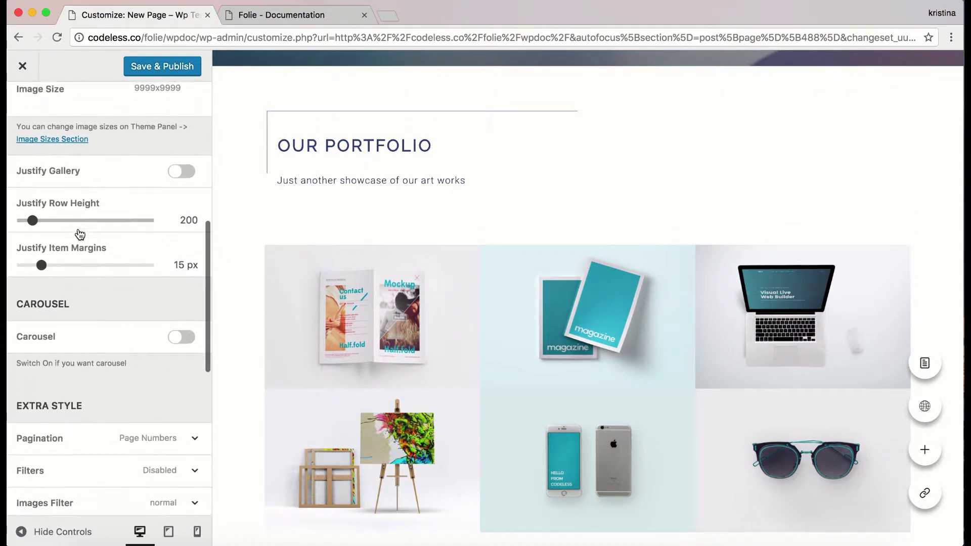
{"action": "scroll", "coordinate": [79, 234], "scroll_direction": "down", "scroll_amount": 7}
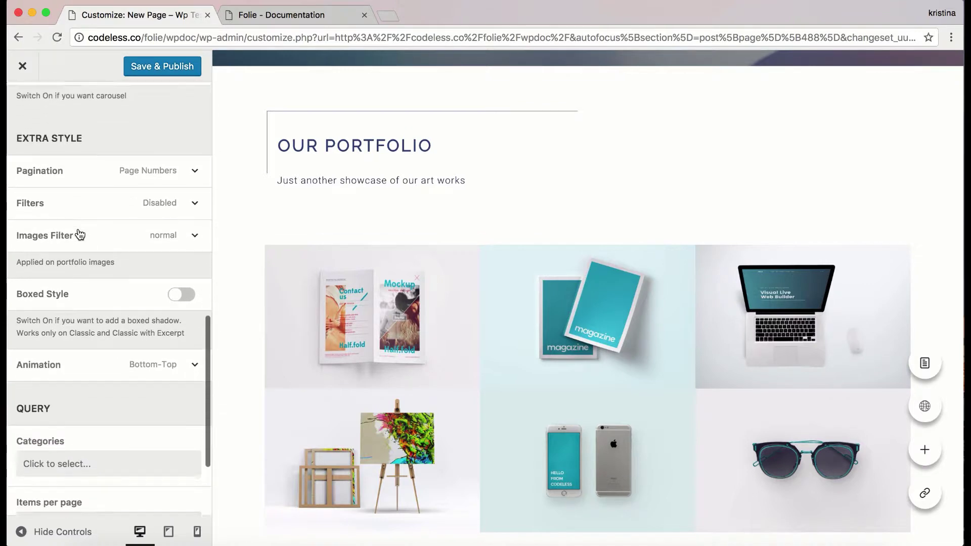
{"action": "scroll", "coordinate": [80, 235], "scroll_direction": "up", "scroll_amount": 15}
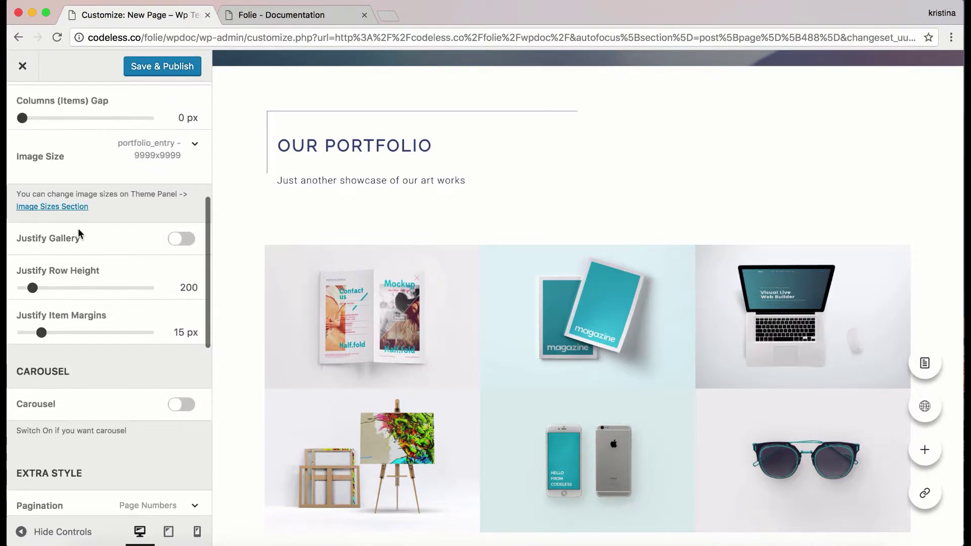
- In the OVERLAY settings, change the BG Color from teal to dark blue
{"action": "left_click", "coordinate": [133, 252]}
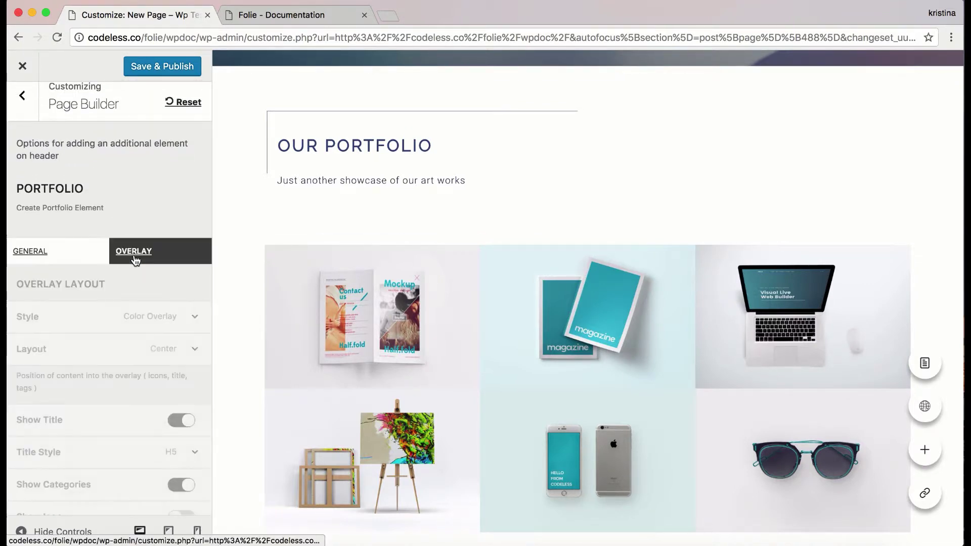
{"action": "scroll", "coordinate": [137, 223], "scroll_direction": "down", "scroll_amount": 8}
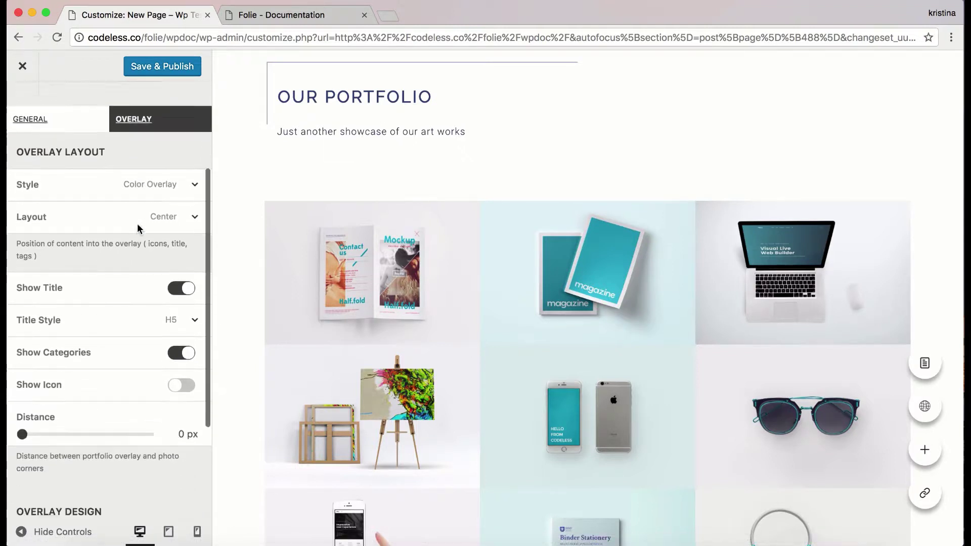
{"action": "scroll", "coordinate": [137, 224], "scroll_direction": "down", "scroll_amount": 1}
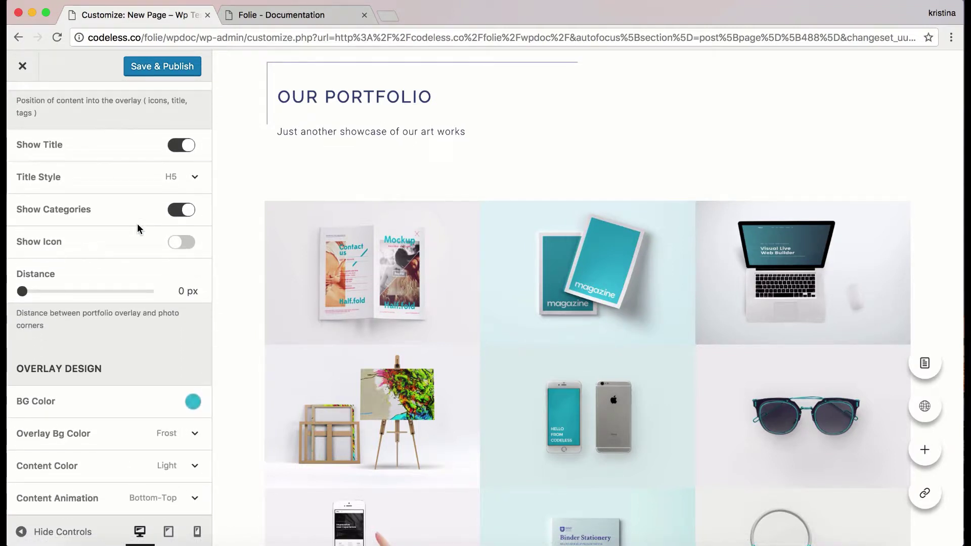
{"action": "left_click", "coordinate": [193, 402]}
{"action": "left_click", "coordinate": [113, 498]}
{"action": "left_click", "coordinate": [192, 340]}
- Preview the delhi, Sun Horizon and Frost overlay background presets
{"action": "left_click", "coordinate": [189, 436]}
{"action": "left_click", "coordinate": [174, 465]}
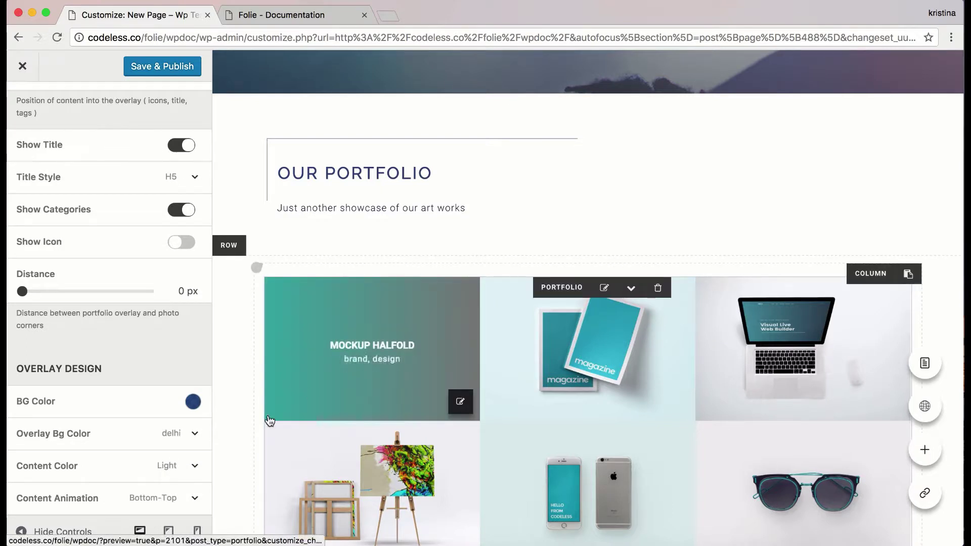
{"action": "left_click", "coordinate": [194, 435]}
{"action": "left_click", "coordinate": [165, 483]}
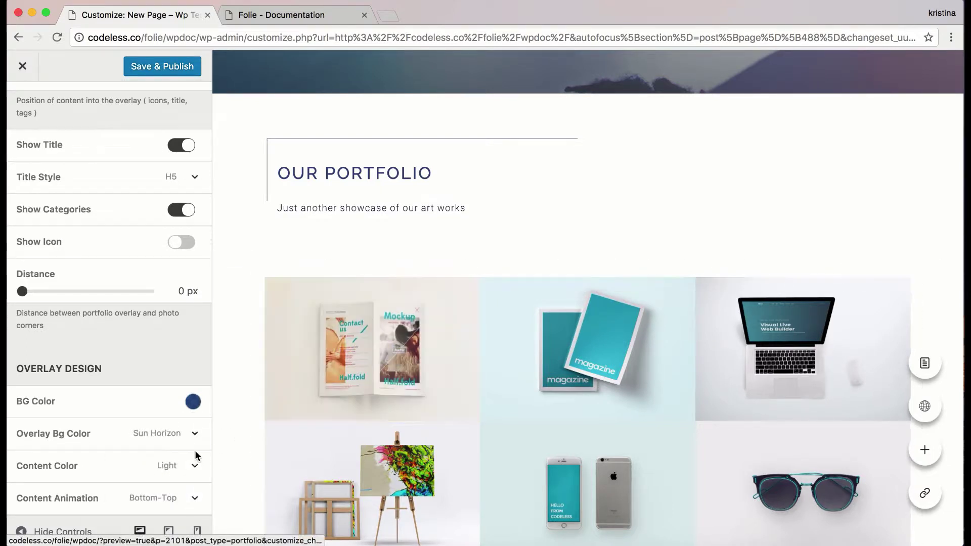
{"action": "left_click", "coordinate": [177, 436]}
{"action": "scroll", "coordinate": [168, 486], "scroll_direction": "down", "scroll_amount": 2}
{"action": "scroll", "coordinate": [168, 486], "scroll_direction": "down", "scroll_amount": 1}
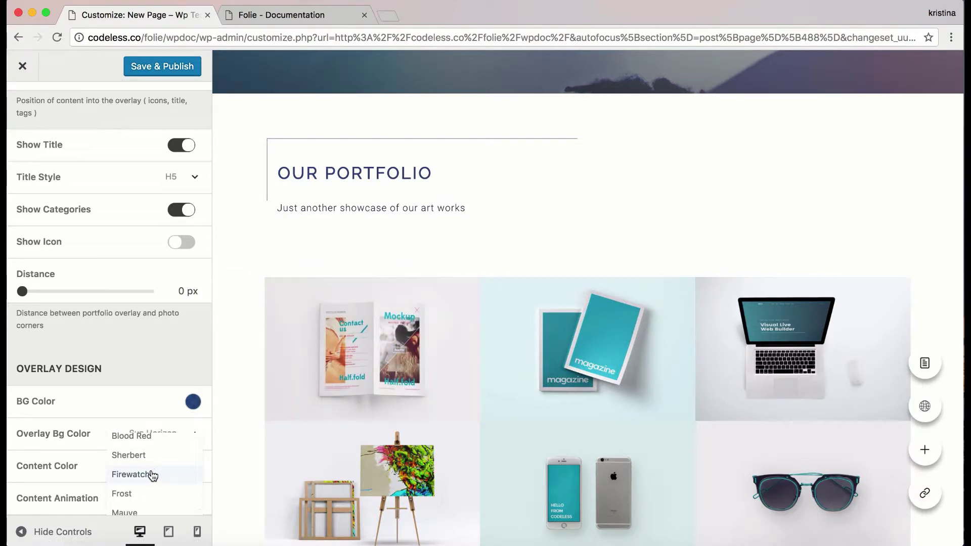
{"action": "left_click", "coordinate": [139, 501]}
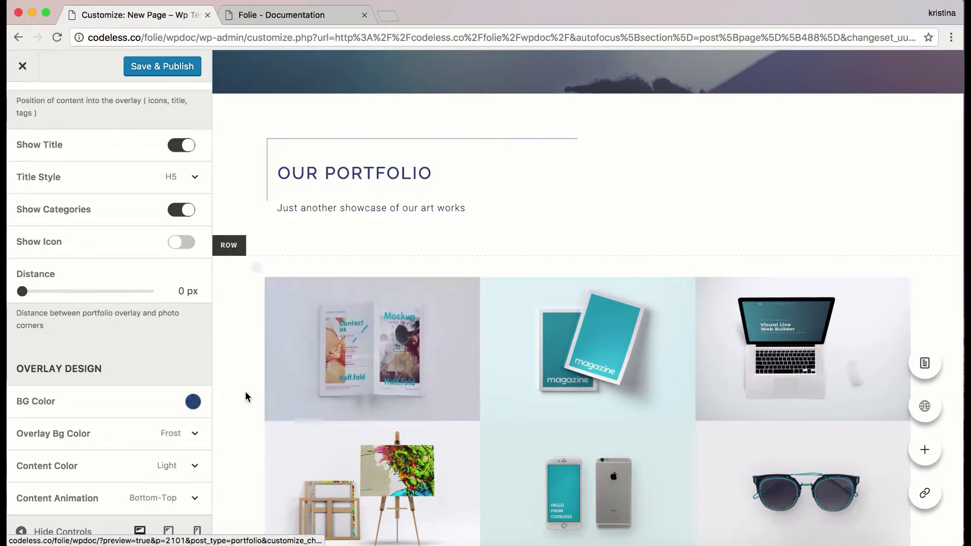
- Apply the Deep Space overlay background preset and keep it
{"action": "left_click", "coordinate": [199, 434]}
{"action": "scroll", "coordinate": [144, 476], "scroll_direction": "down", "scroll_amount": 4}
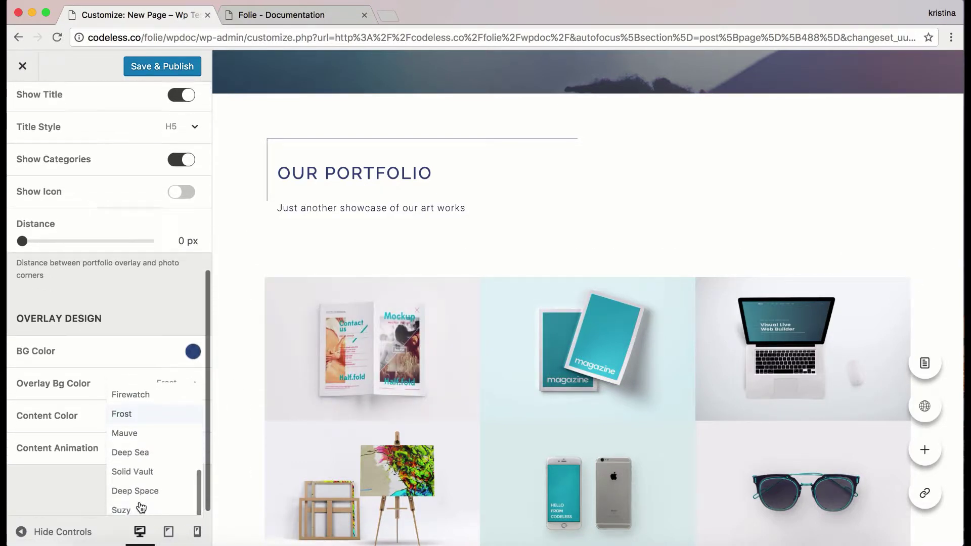
{"action": "left_click", "coordinate": [150, 488]}
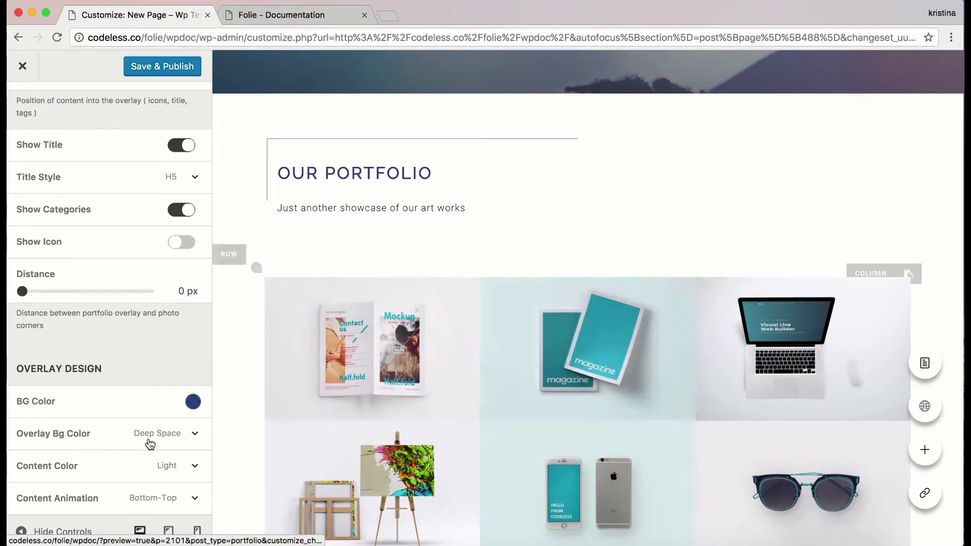
{"action": "left_click", "coordinate": [174, 434]}
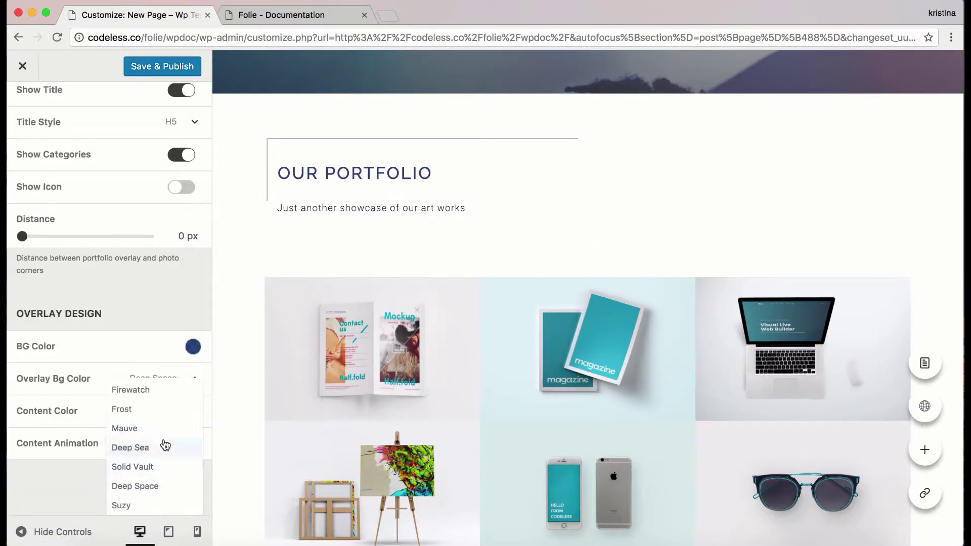
{"action": "left_click", "coordinate": [208, 338]}
{"action": "scroll", "coordinate": [384, 355], "scroll_direction": "down", "scroll_amount": 5}
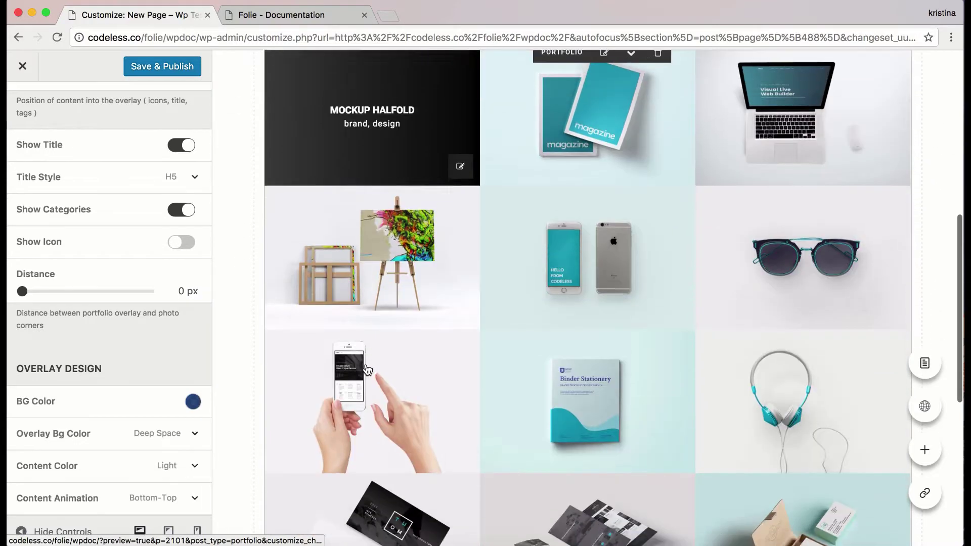
{"action": "scroll", "coordinate": [458, 207], "scroll_direction": "up", "scroll_amount": 2}
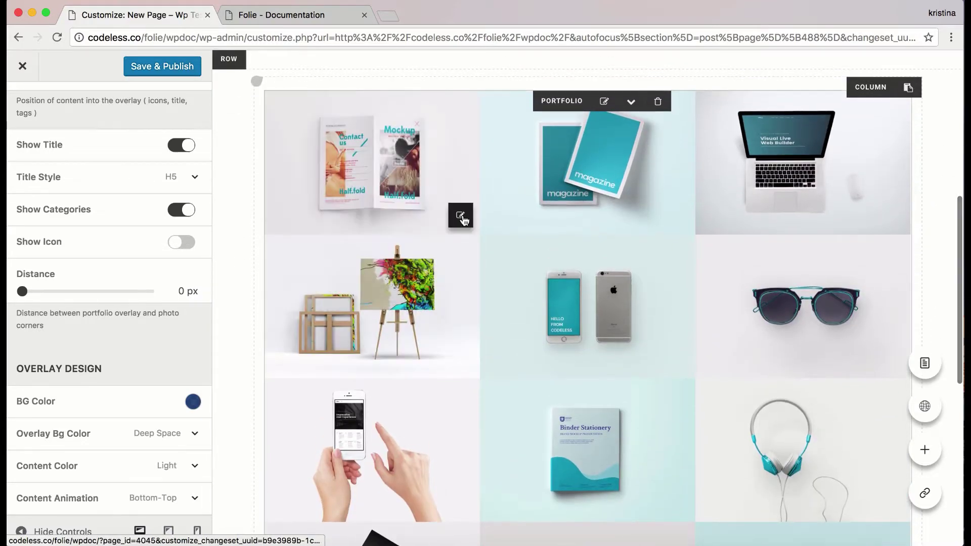
- Go from the MockUp Halfold item back to the Portfolio element's General options
{"action": "left_click", "coordinate": [462, 217]}
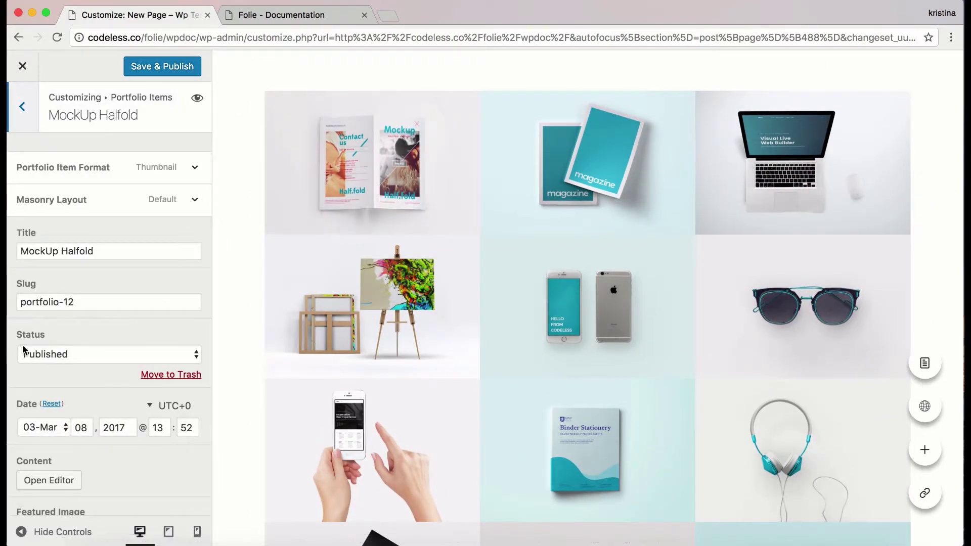
{"action": "scroll", "coordinate": [23, 349], "scroll_direction": "down", "scroll_amount": 5}
{"action": "scroll", "coordinate": [23, 349], "scroll_direction": "up", "scroll_amount": 3}
{"action": "scroll", "coordinate": [22, 349], "scroll_direction": "down", "scroll_amount": 5}
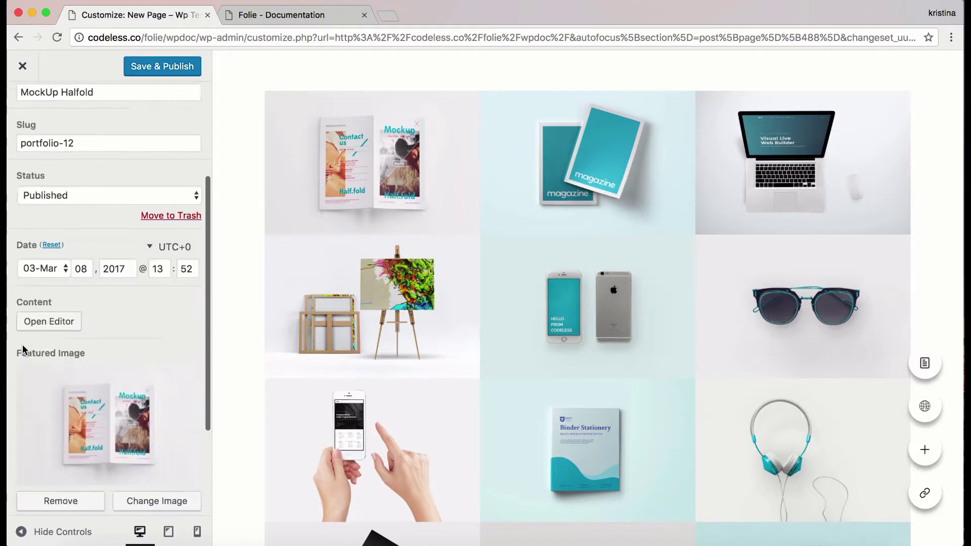
{"action": "scroll", "coordinate": [23, 349], "scroll_direction": "up", "scroll_amount": 5}
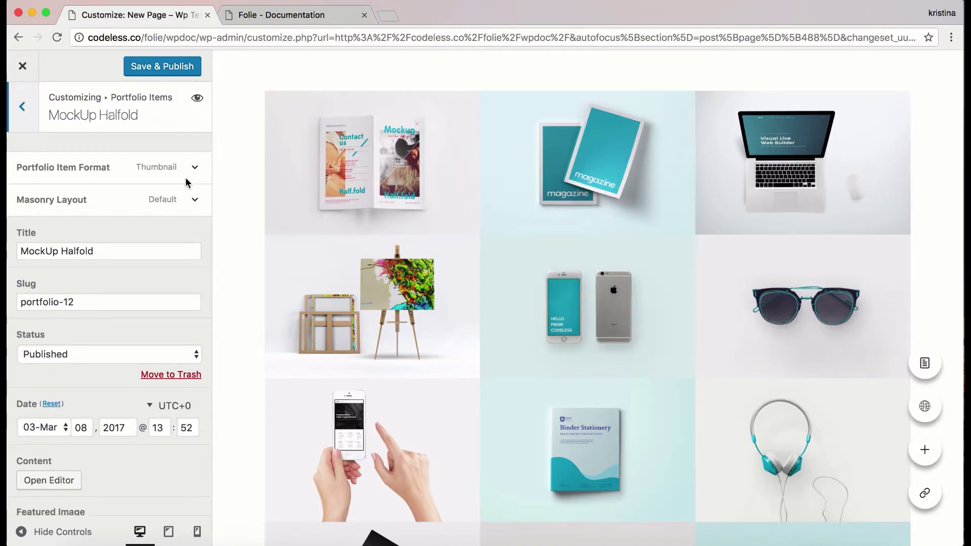
{"action": "left_click", "coordinate": [558, 100]}
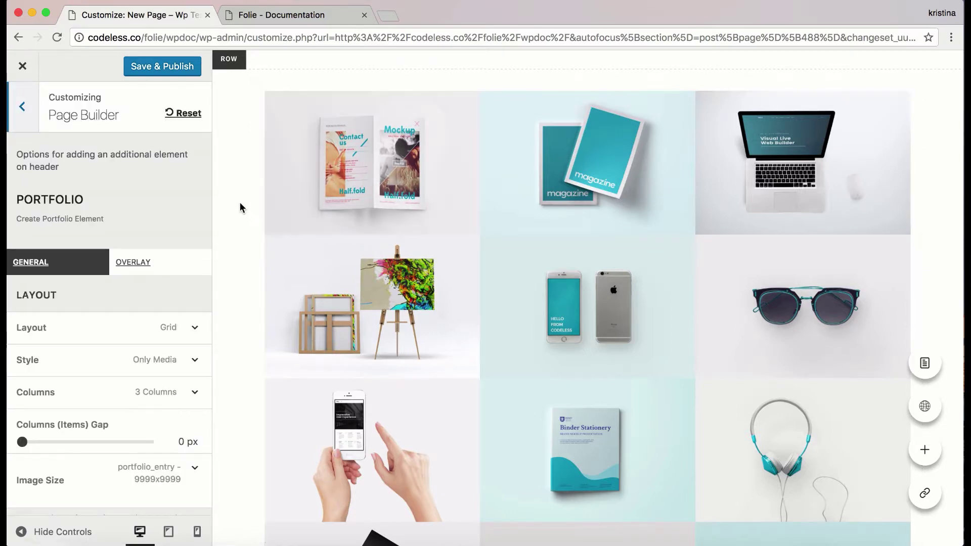
- Try the aden, brannan and clarendon Images Filters on the portfolio grid
{"action": "scroll", "coordinate": [38, 166], "scroll_direction": "down", "scroll_amount": 2}
{"action": "scroll", "coordinate": [185, 356], "scroll_direction": "down", "scroll_amount": 3}
{"action": "scroll", "coordinate": [185, 356], "scroll_direction": "down", "scroll_amount": 8}
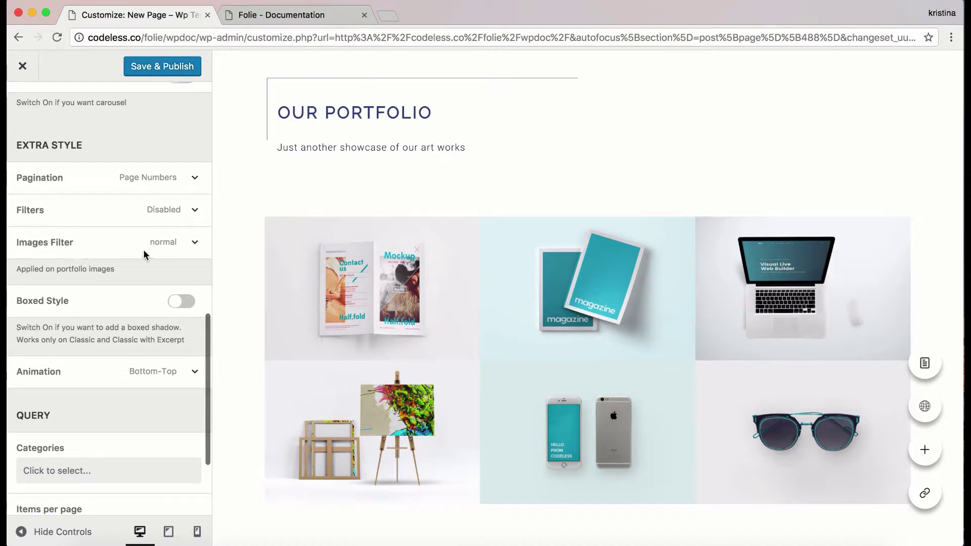
{"action": "left_click", "coordinate": [195, 249]}
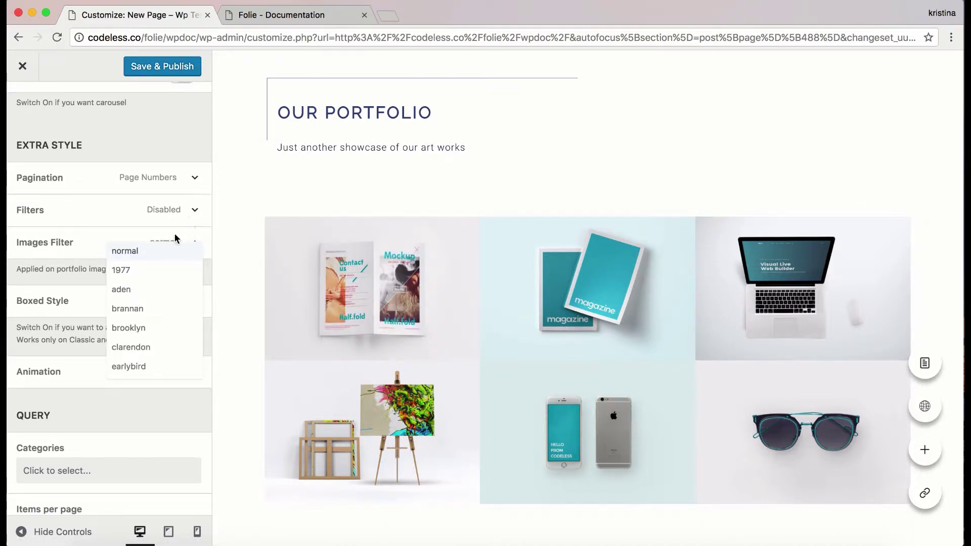
{"action": "left_click", "coordinate": [145, 293]}
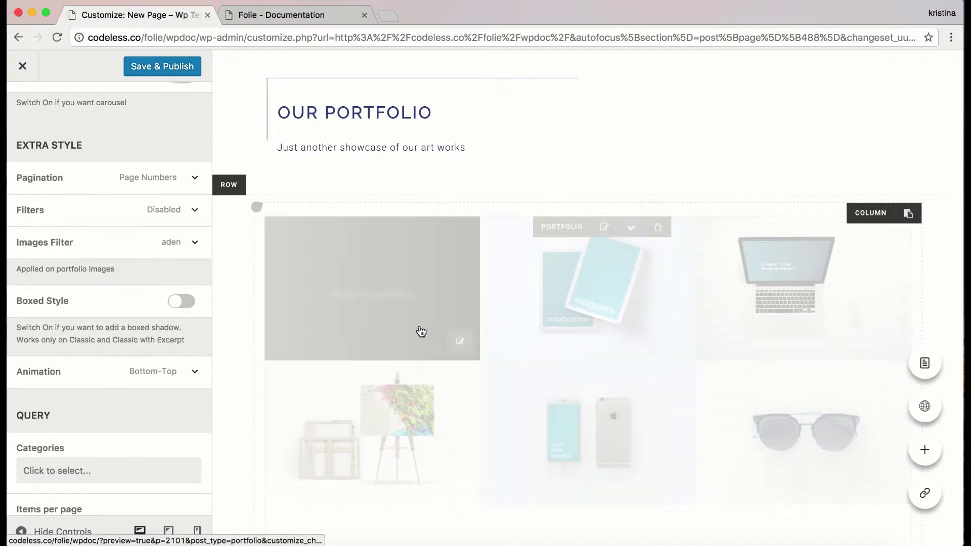
{"action": "left_click", "coordinate": [195, 246]}
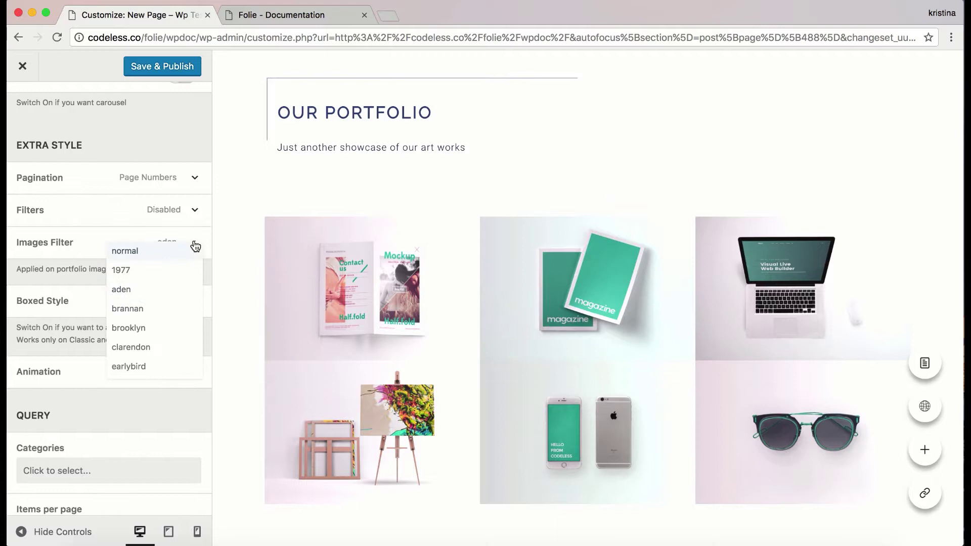
{"action": "left_click", "coordinate": [162, 318]}
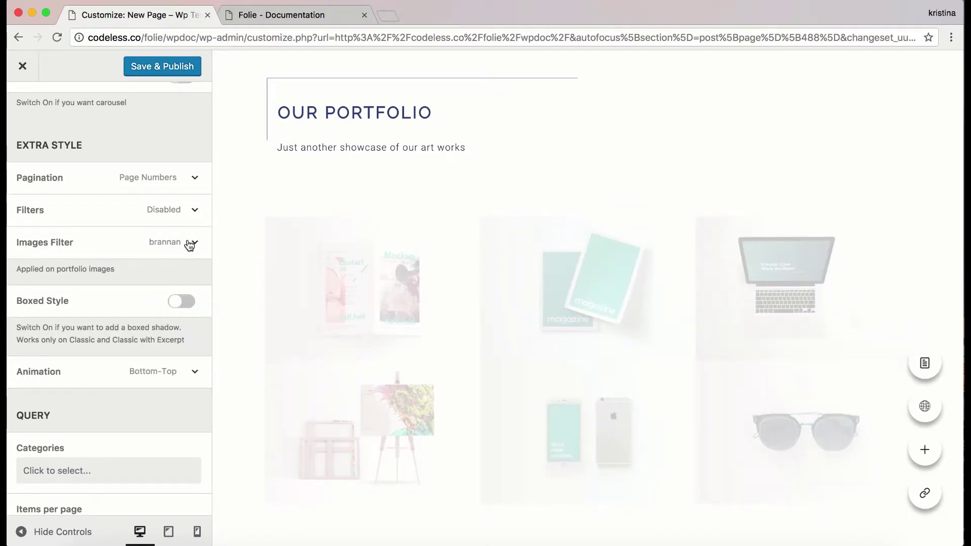
{"action": "left_click", "coordinate": [189, 243]}
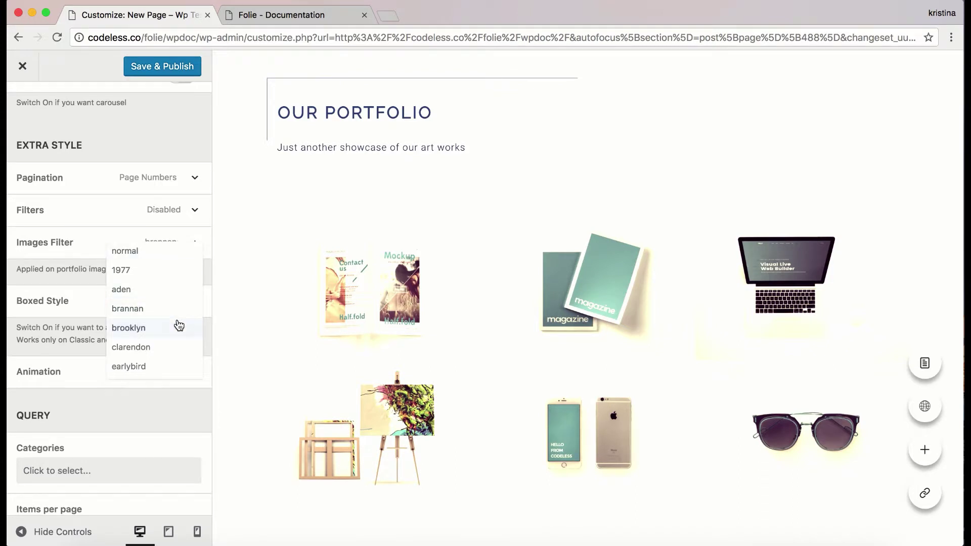
{"action": "left_click", "coordinate": [183, 346]}
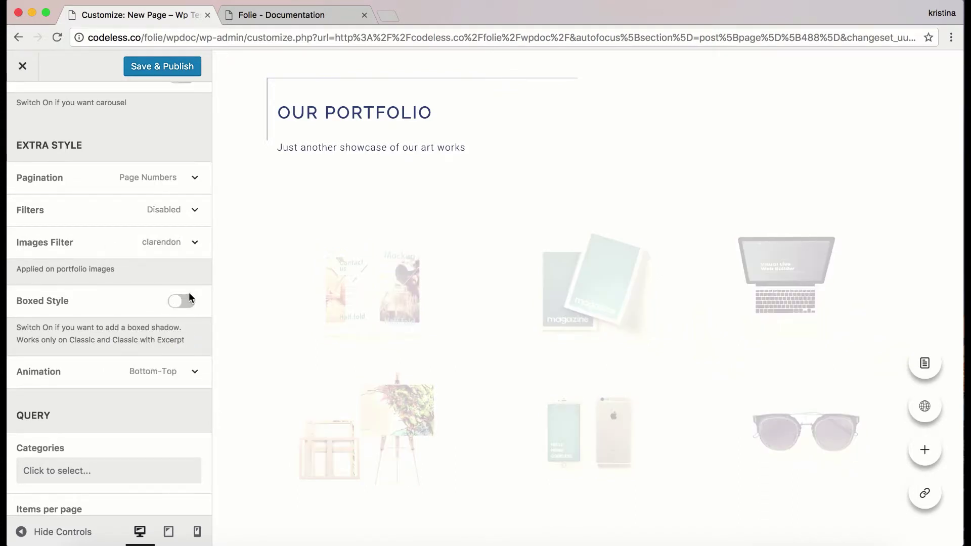
- Try the nashville filter, then settle on stinson and check the preview
{"action": "left_click", "coordinate": [196, 248]}
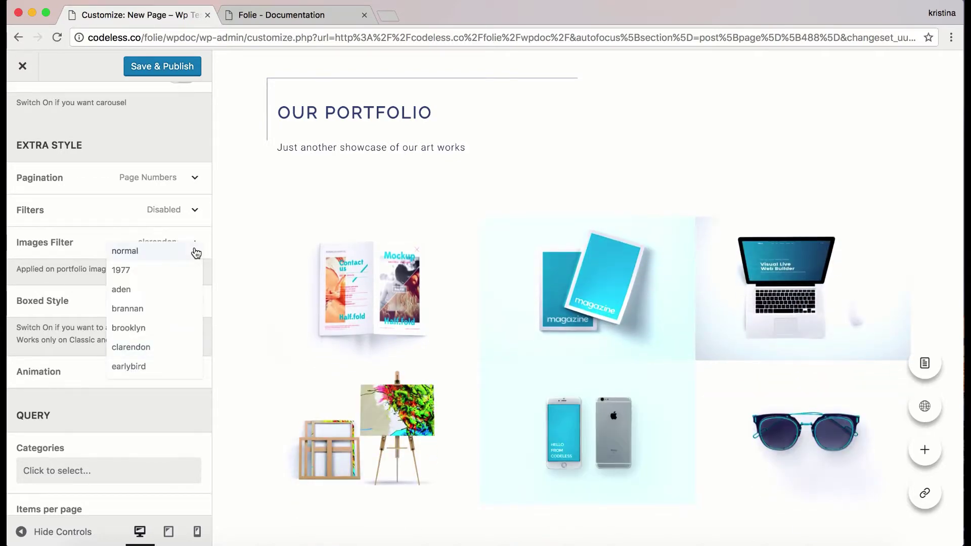
{"action": "scroll", "coordinate": [145, 335], "scroll_direction": "down", "scroll_amount": 4}
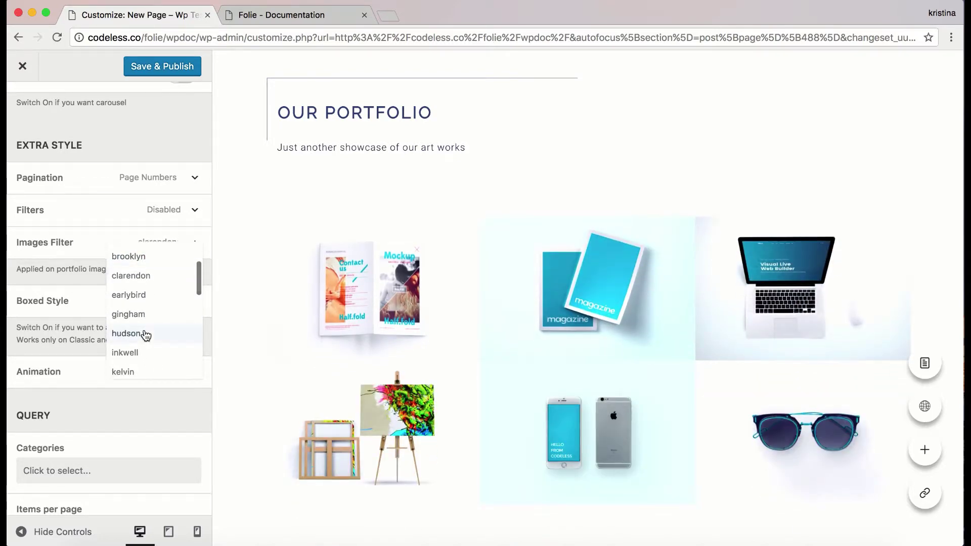
{"action": "scroll", "coordinate": [147, 324], "scroll_direction": "down", "scroll_amount": 3}
{"action": "scroll", "coordinate": [147, 299], "scroll_direction": "down", "scroll_amount": 5}
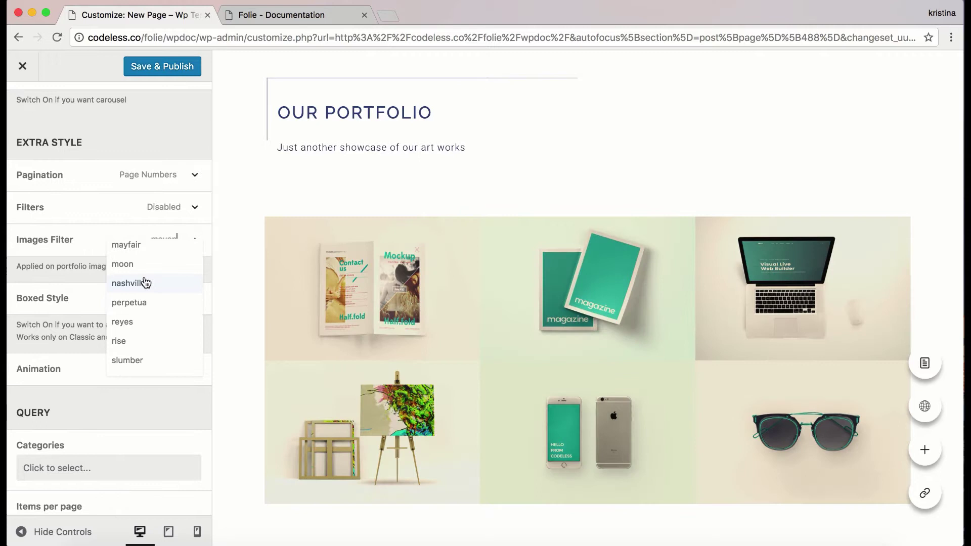
{"action": "left_click", "coordinate": [144, 281]}
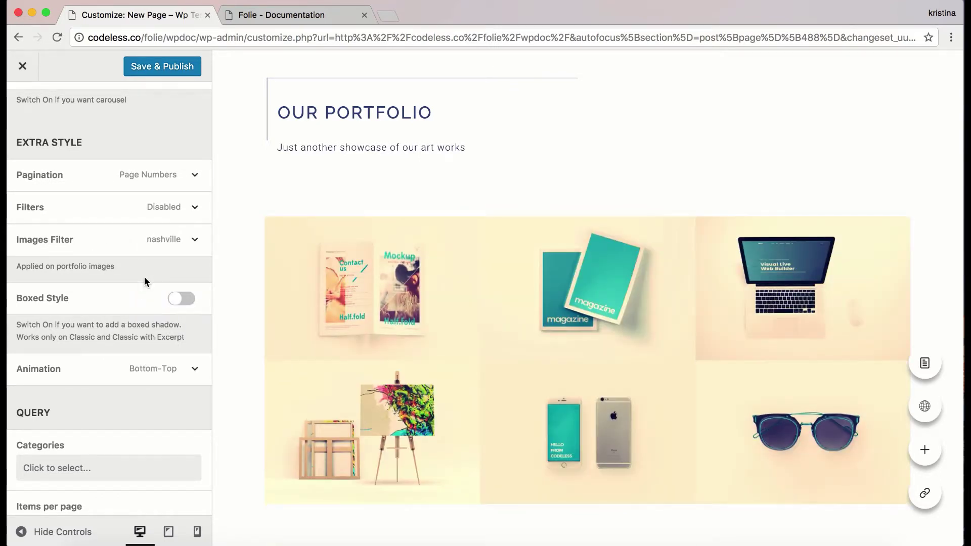
{"action": "left_click", "coordinate": [189, 242]}
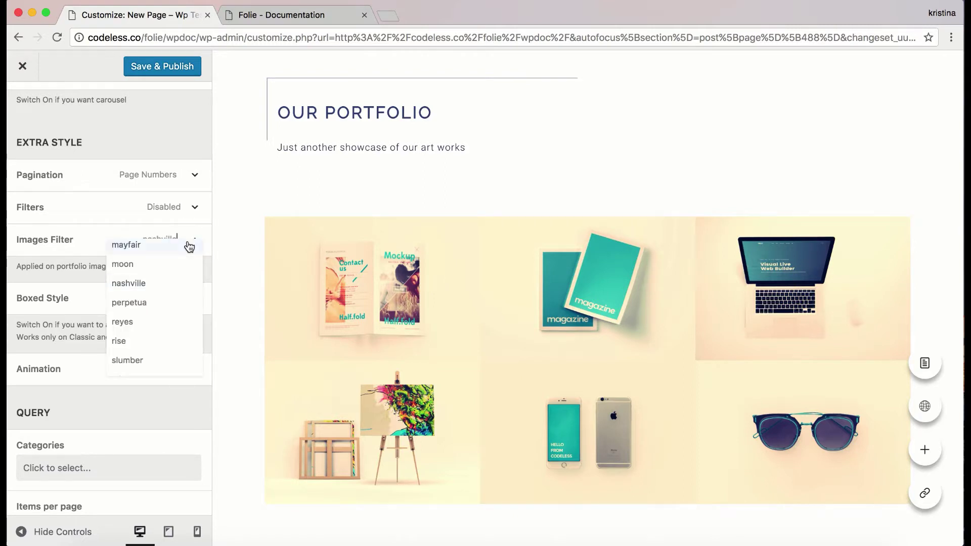
{"action": "scroll", "coordinate": [176, 363], "scroll_direction": "down", "scroll_amount": 3}
{"action": "left_click", "coordinate": [144, 322]}
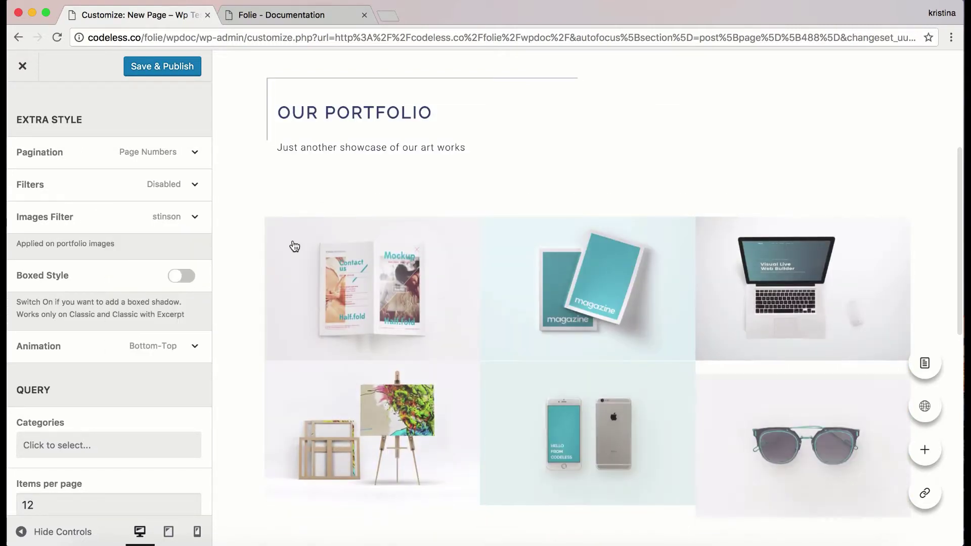
{"action": "scroll", "coordinate": [530, 448], "scroll_direction": "down", "scroll_amount": 5}
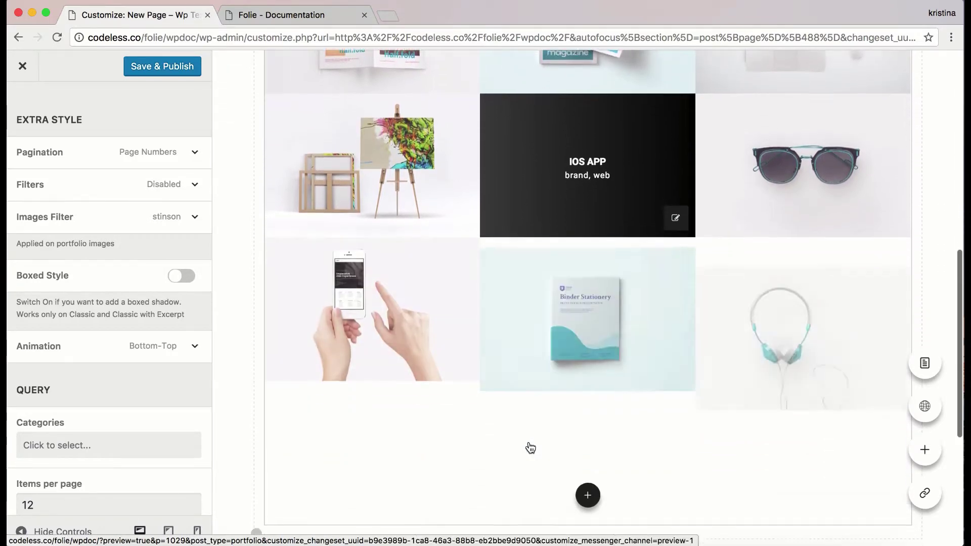
{"action": "scroll", "coordinate": [529, 451], "scroll_direction": "up", "scroll_amount": 2}
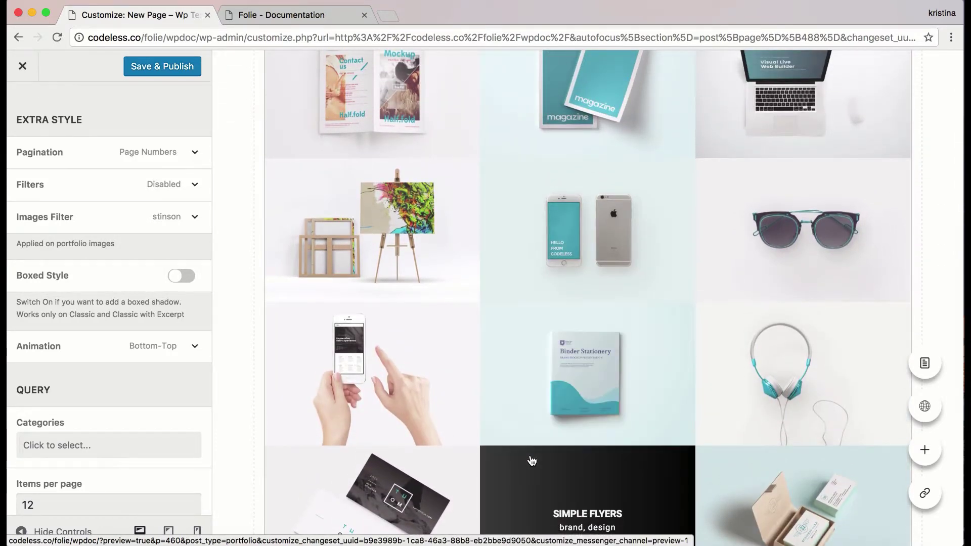
{"action": "scroll", "coordinate": [481, 226], "scroll_direction": "up", "scroll_amount": 10}
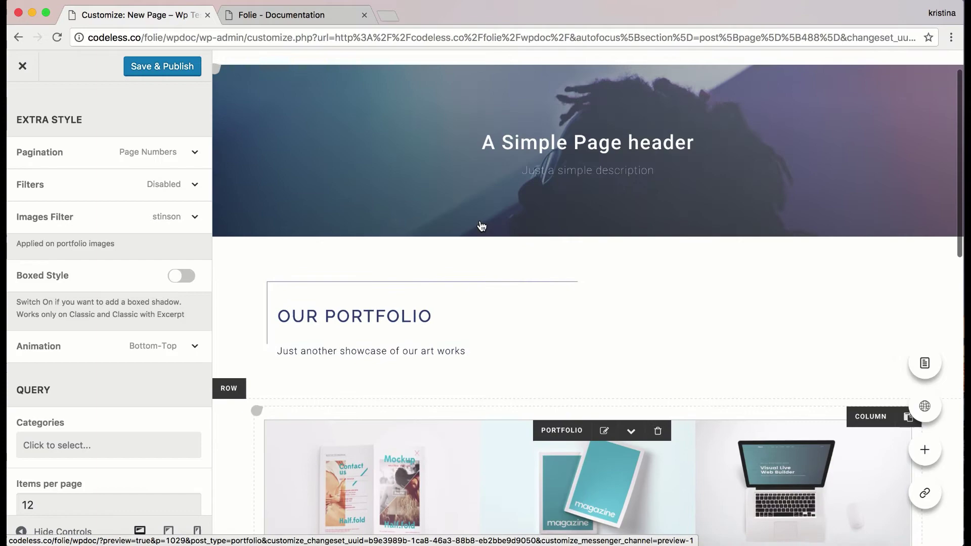
- Add a 1 px divider under OUR PORTFOLIO, turning off fullwidth for a 300 px width
{"action": "scroll", "coordinate": [119, 119], "scroll_direction": "up", "scroll_amount": 12}
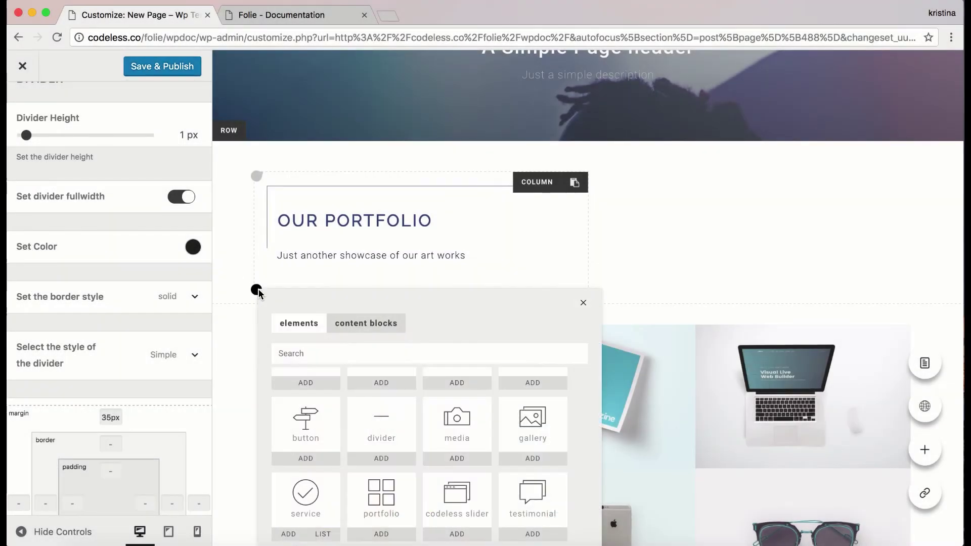
{"action": "left_click", "coordinate": [392, 421]}
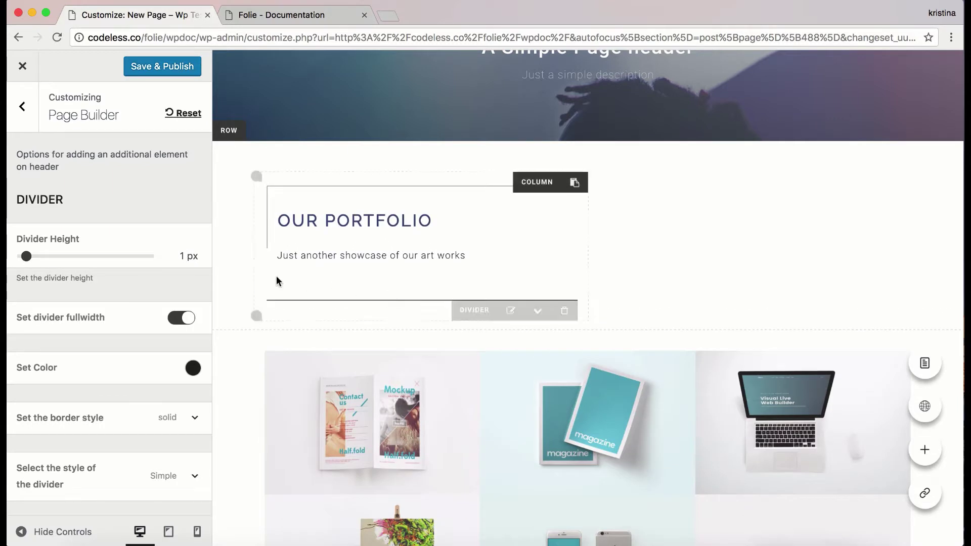
{"action": "mouse_move", "coordinate": [30, 253]}
{"action": "left_mouse_down"}
{"action": "mouse_move", "coordinate": [39, 258]}
{"action": "mouse_move", "coordinate": [25, 257]}
{"action": "left_mouse_up"}
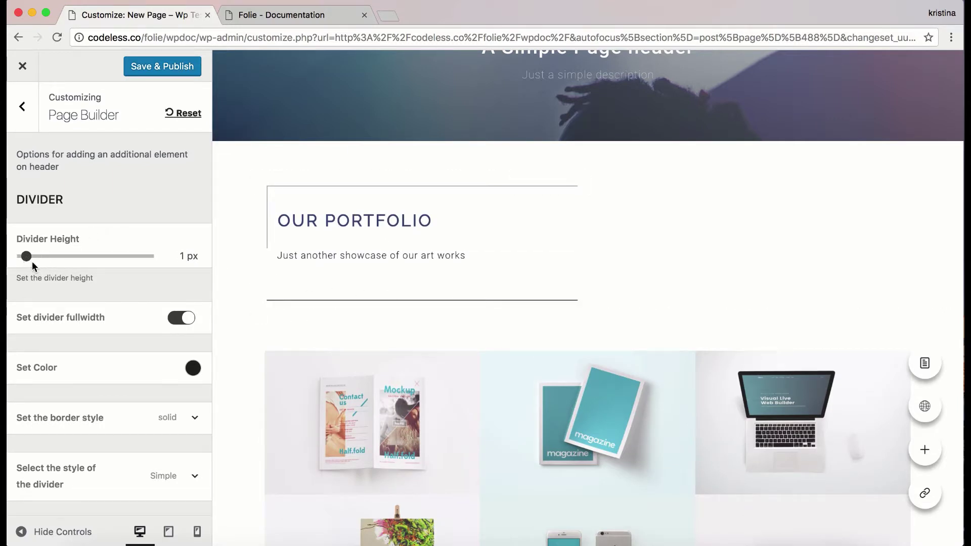
{"action": "left_click", "coordinate": [183, 319]}
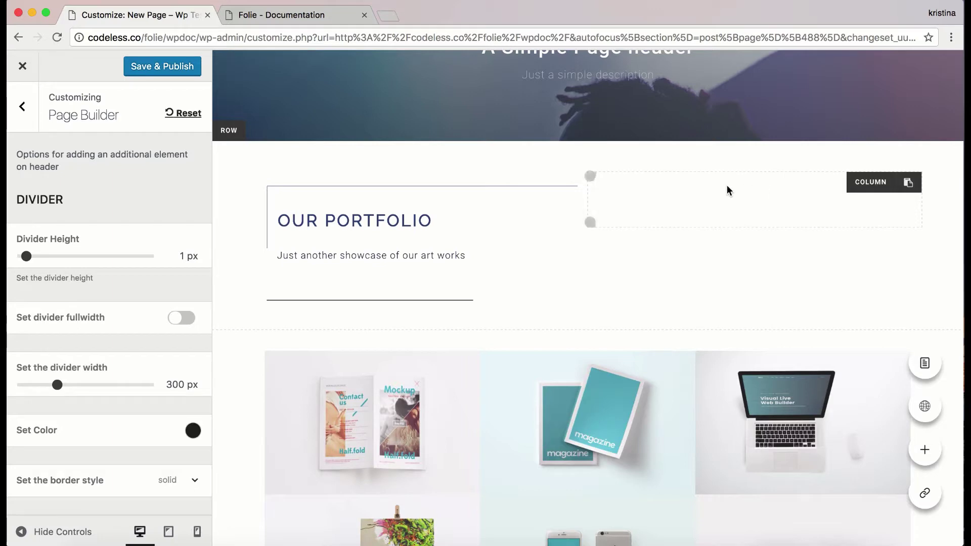
{"action": "mouse_move", "coordinate": [522, 305]}
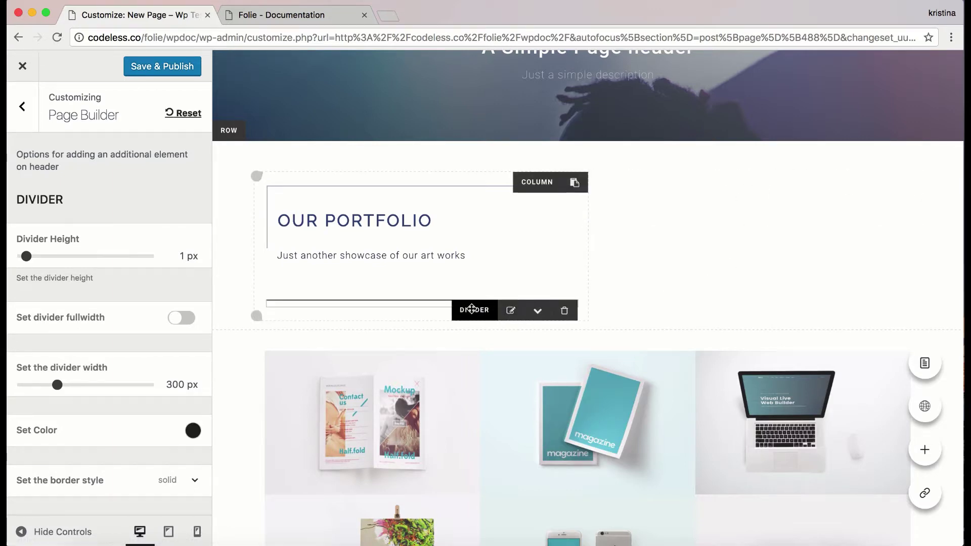
{"action": "scroll", "coordinate": [705, 234], "scroll_direction": "down", "scroll_amount": 10}
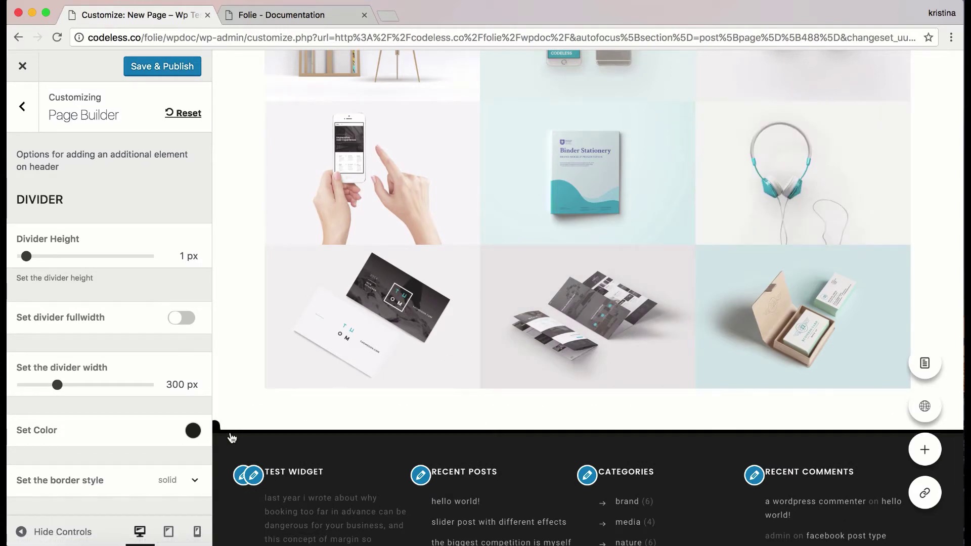
- Add a full-width divider below the portfolio grid
{"action": "left_click", "coordinate": [237, 438]}
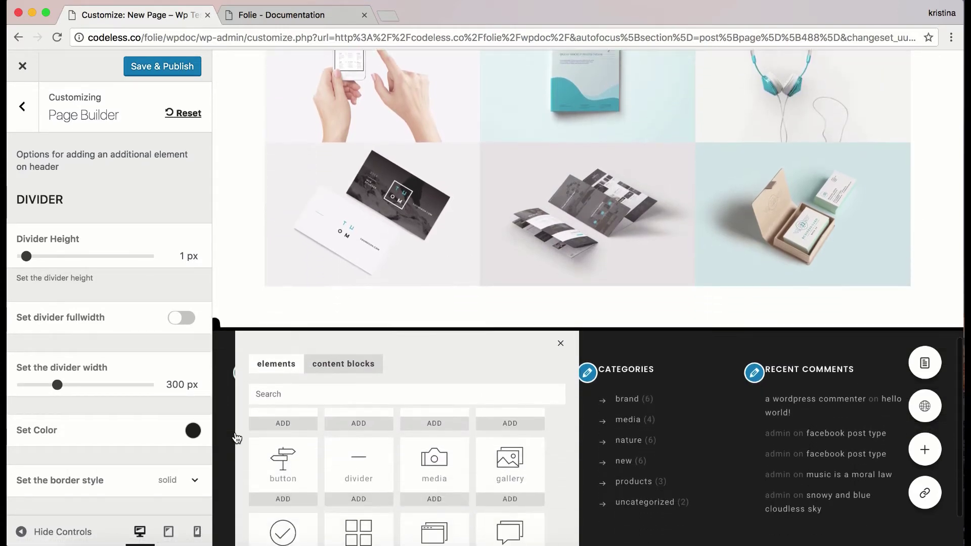
{"action": "left_click", "coordinate": [353, 373]}
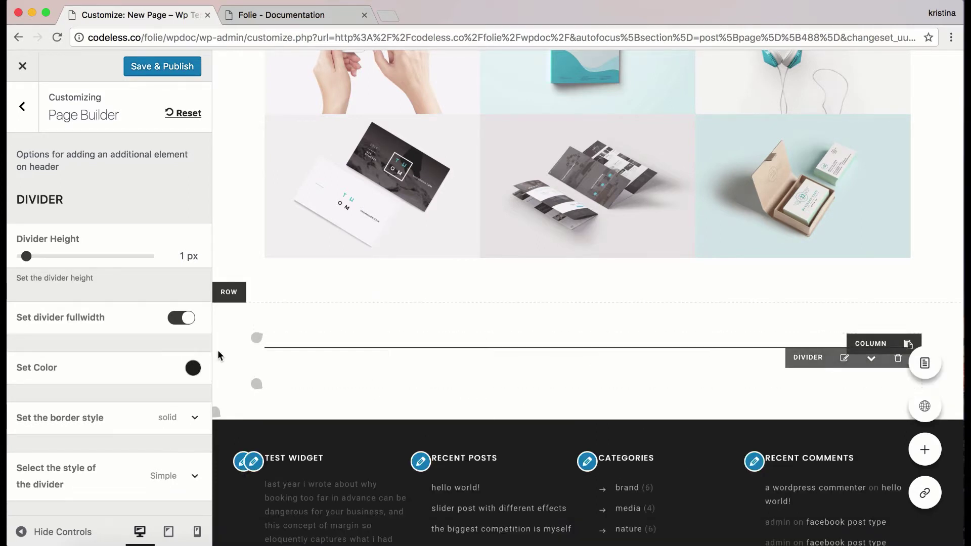
{"action": "left_click", "coordinate": [182, 329]}
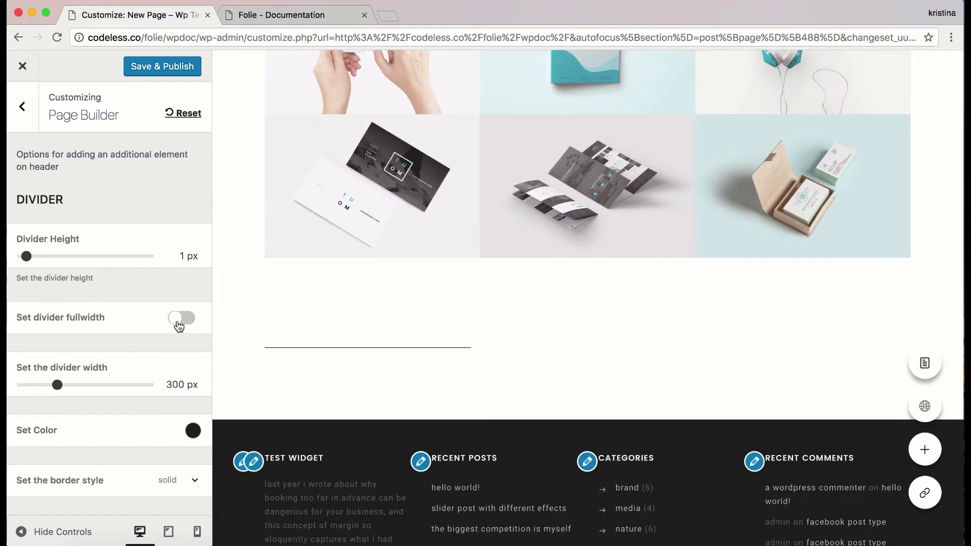
{"action": "left_click", "coordinate": [187, 328]}
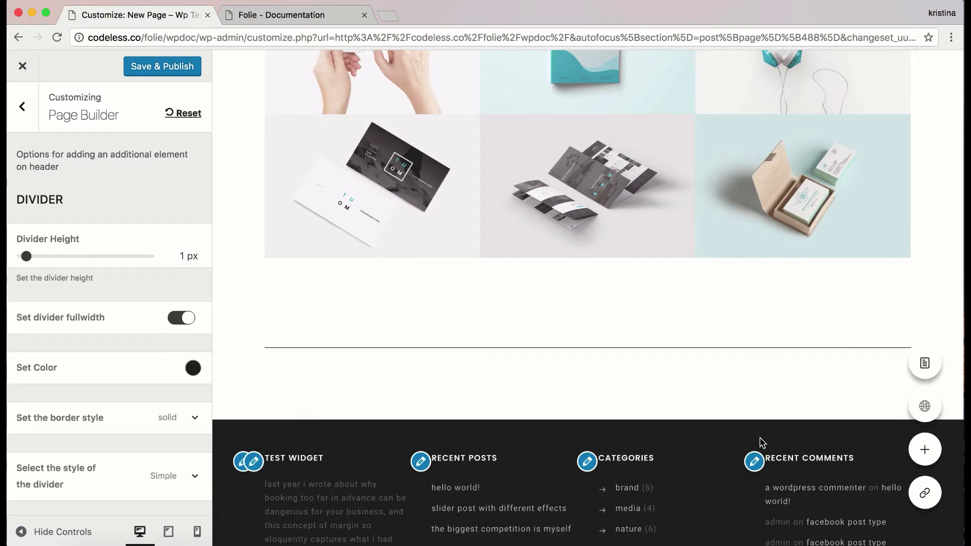
- Turn off fullwidth on the heading divider and shorten it to about 190 px
{"action": "scroll", "coordinate": [760, 439], "scroll_direction": "down", "scroll_amount": 3}
{"action": "scroll", "coordinate": [761, 439], "scroll_direction": "up", "scroll_amount": 15}
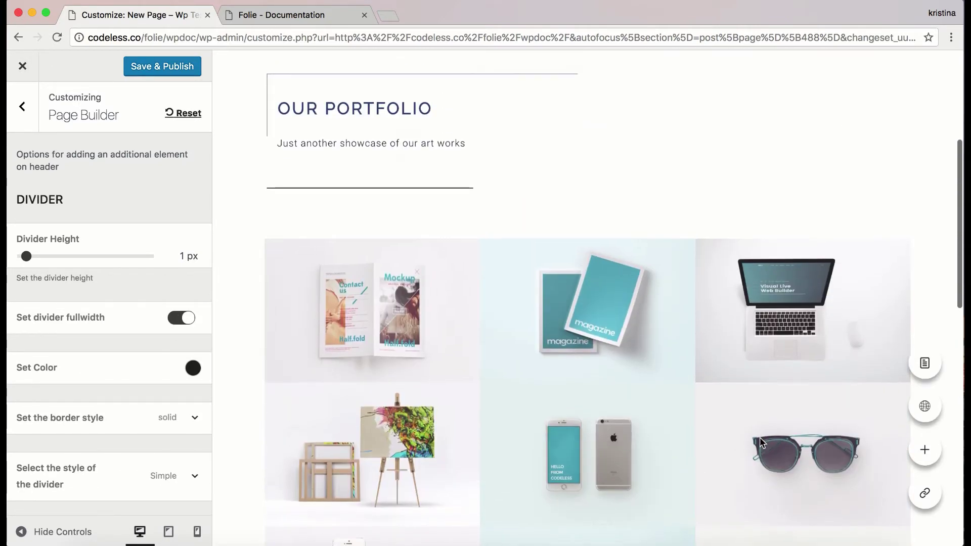
{"action": "scroll", "coordinate": [176, 312], "scroll_direction": "down", "scroll_amount": 1}
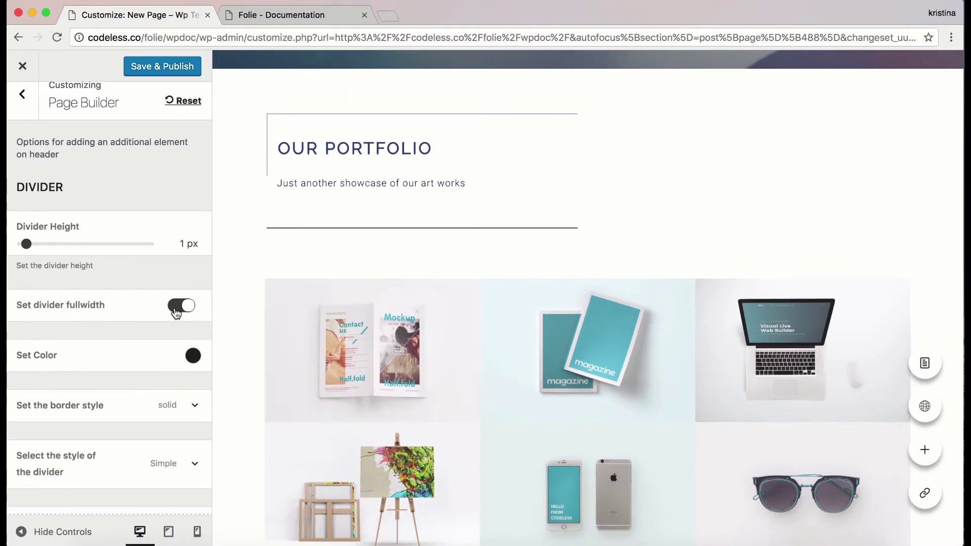
{"action": "left_click", "coordinate": [183, 309]}
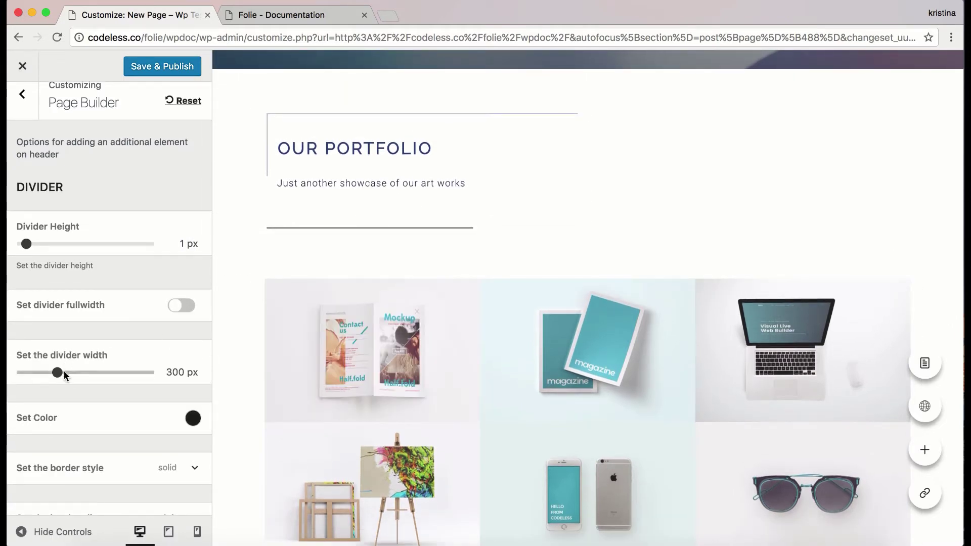
{"action": "left_click_drag", "start_coordinate": [52, 374], "coordinate": [44, 374]}
{"action": "scroll", "coordinate": [148, 363], "scroll_direction": "down", "scroll_amount": 2}
- Tint the heading divider a semi-transparent navy, starting from the blue preset
{"action": "left_click", "coordinate": [192, 370]}
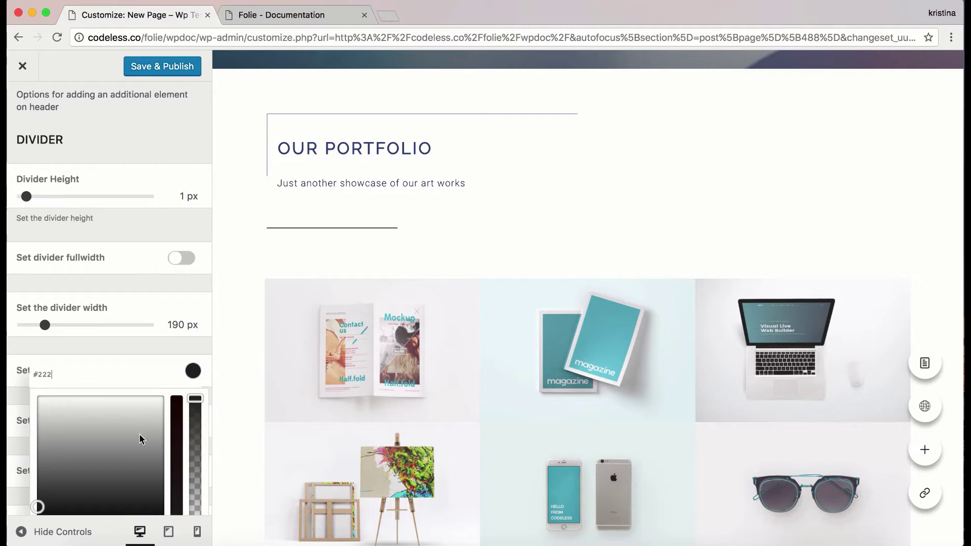
{"action": "scroll", "coordinate": [141, 404], "scroll_direction": "down", "scroll_amount": 3}
{"action": "left_click", "coordinate": [142, 449]}
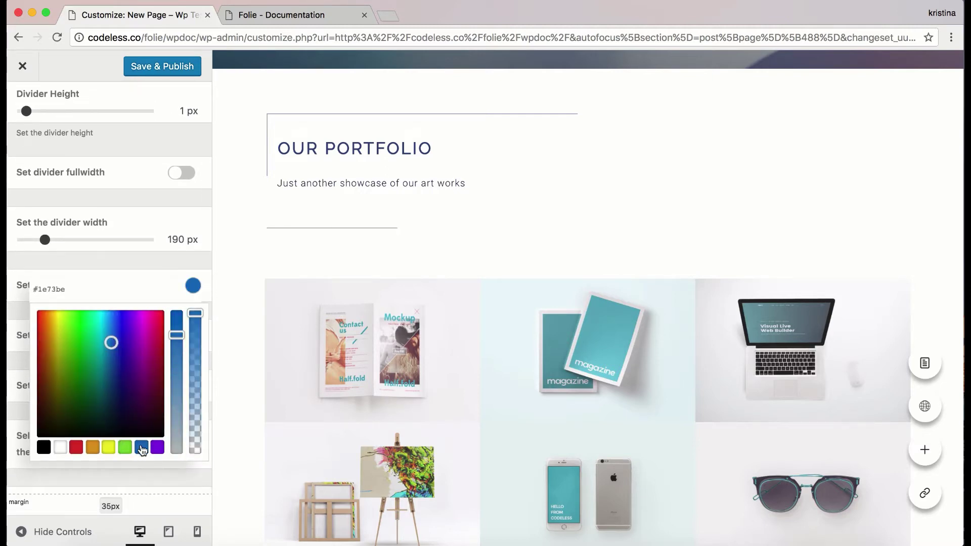
{"action": "left_click", "coordinate": [117, 385]}
{"action": "left_click_drag", "start_coordinate": [195, 313], "coordinate": [197, 429]}
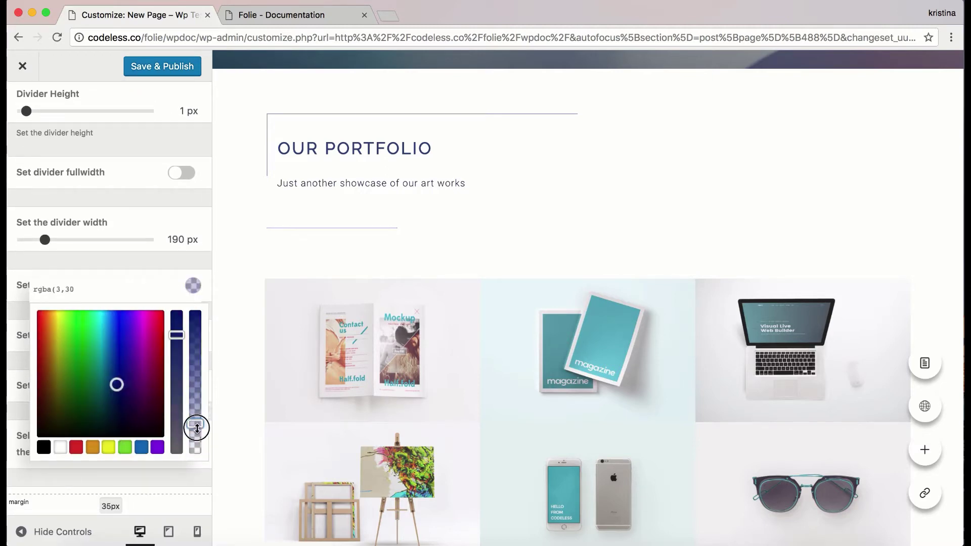
{"action": "left_click", "coordinate": [318, 219]}
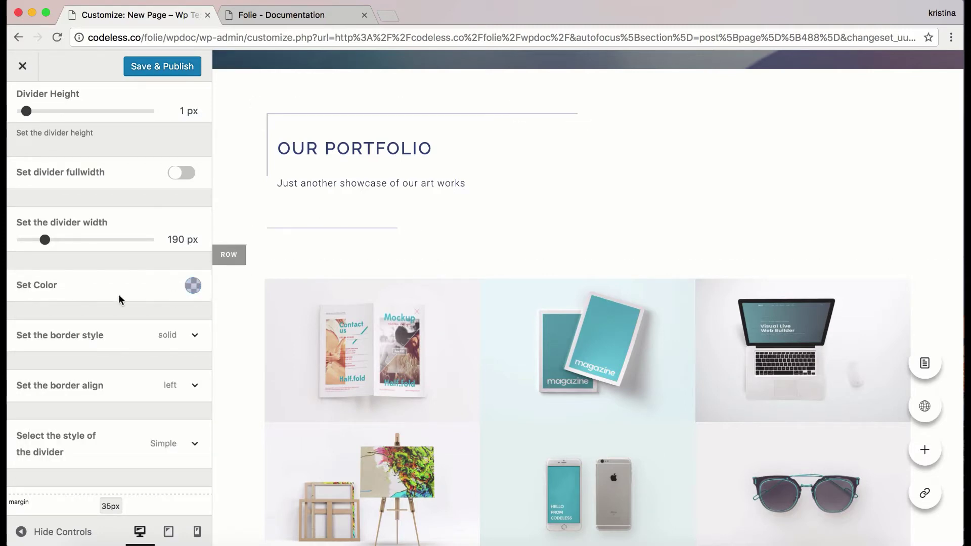
- Try double, dotted and ridge border styles, then keep the divider solid
{"action": "left_click", "coordinate": [188, 335]}
{"action": "left_click", "coordinate": [151, 402]}
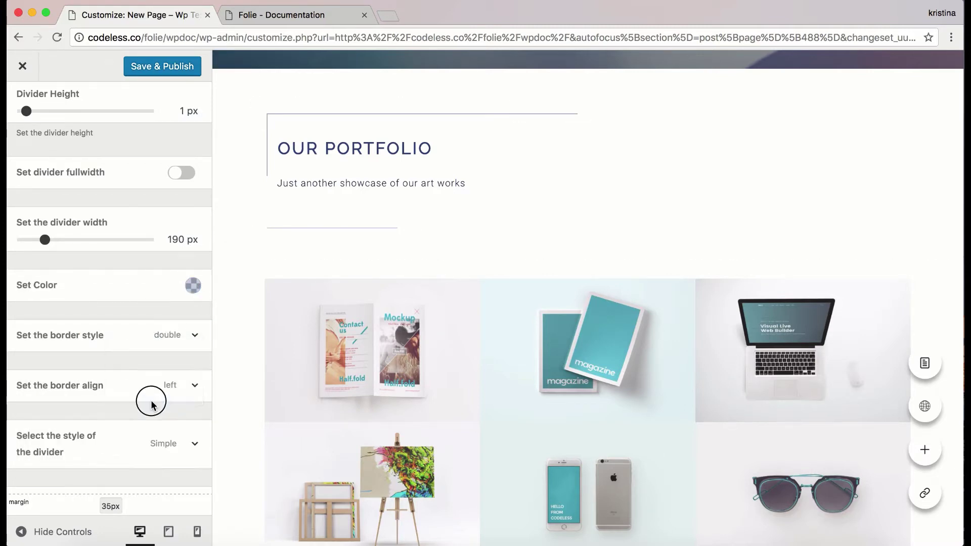
{"action": "left_click", "coordinate": [196, 334]}
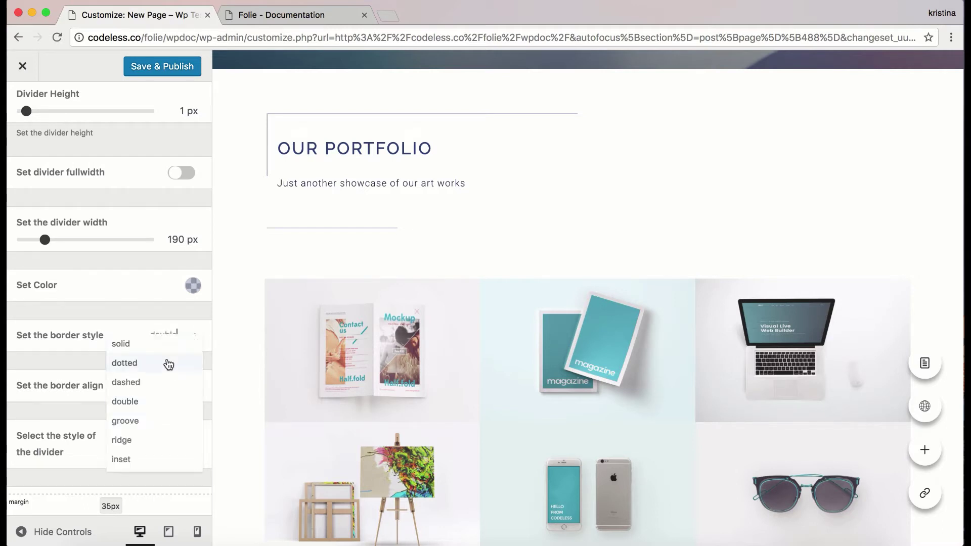
{"action": "left_click", "coordinate": [165, 364]}
{"action": "left_click", "coordinate": [196, 334]}
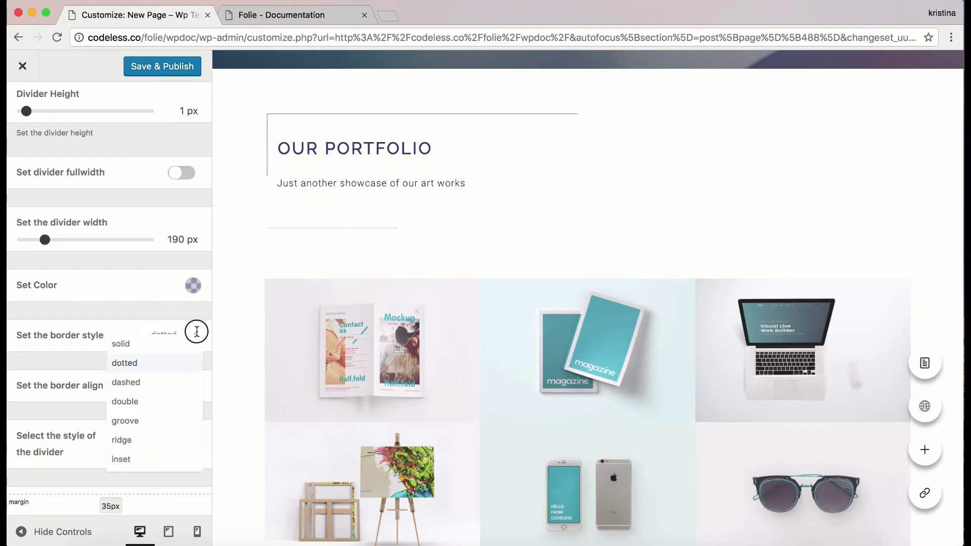
{"action": "left_click", "coordinate": [154, 443]}
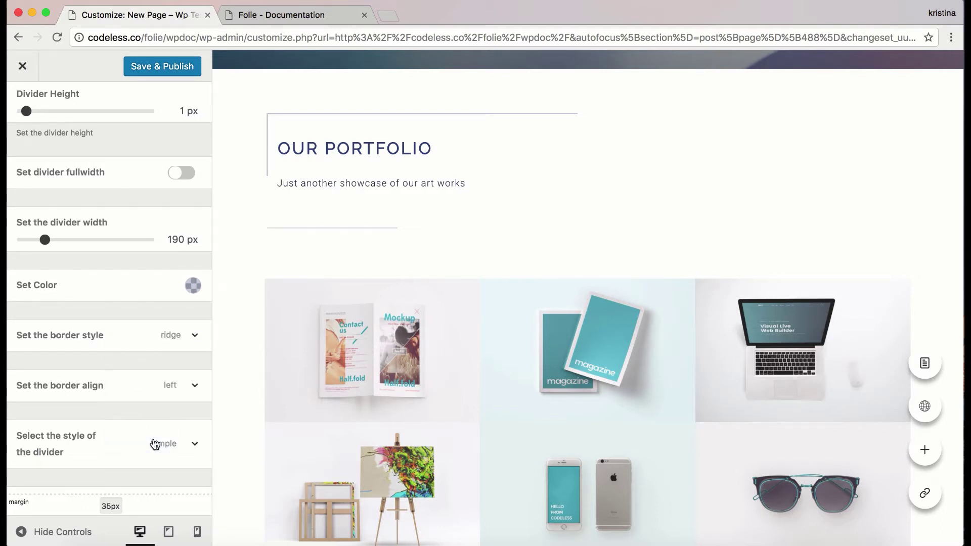
{"action": "left_click", "coordinate": [193, 329]}
{"action": "scroll", "coordinate": [177, 375], "scroll_direction": "down", "scroll_amount": 1}
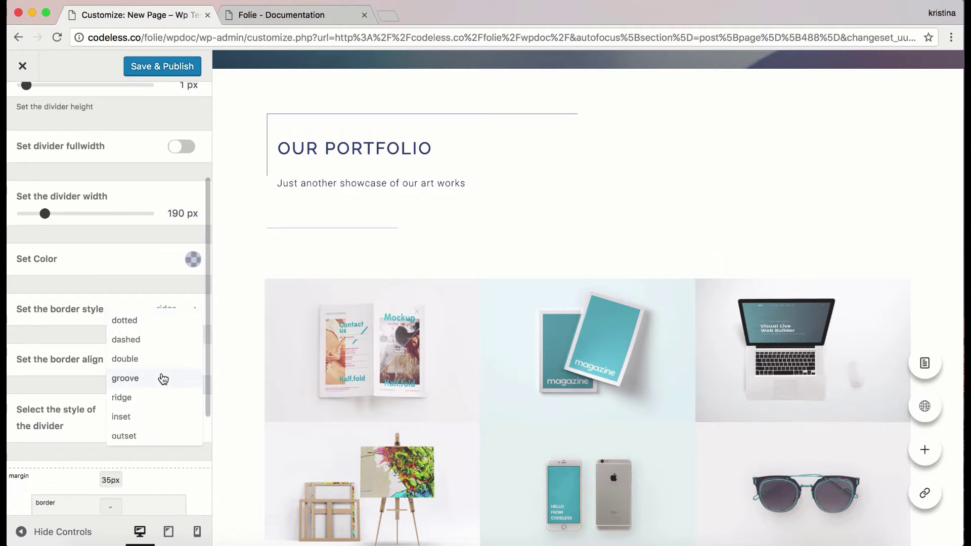
{"action": "left_click", "coordinate": [145, 412]}
{"action": "scroll", "coordinate": [196, 298], "scroll_direction": "down", "scroll_amount": 2}
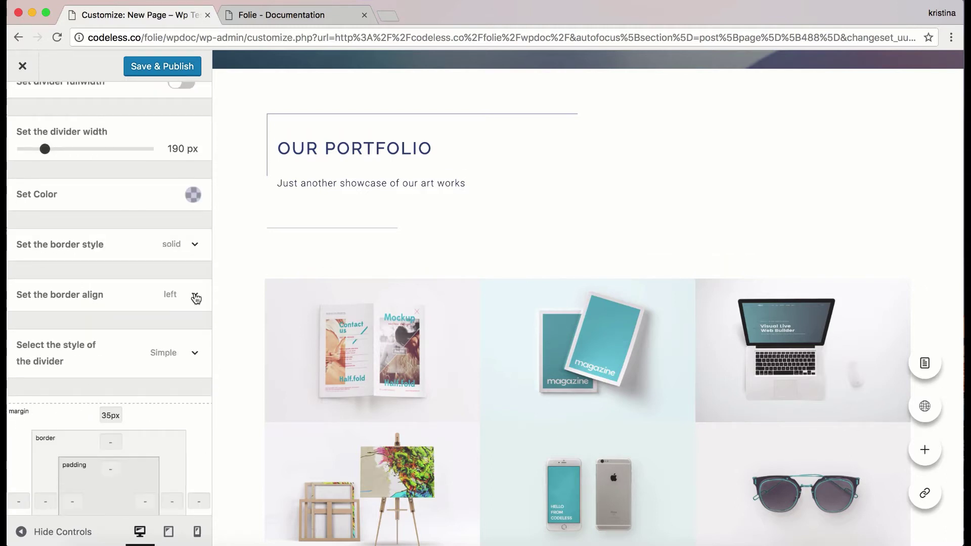
- Try centre and right alignment, then align the divider left
{"action": "left_click", "coordinate": [196, 298]}
{"action": "left_click", "coordinate": [155, 322]}
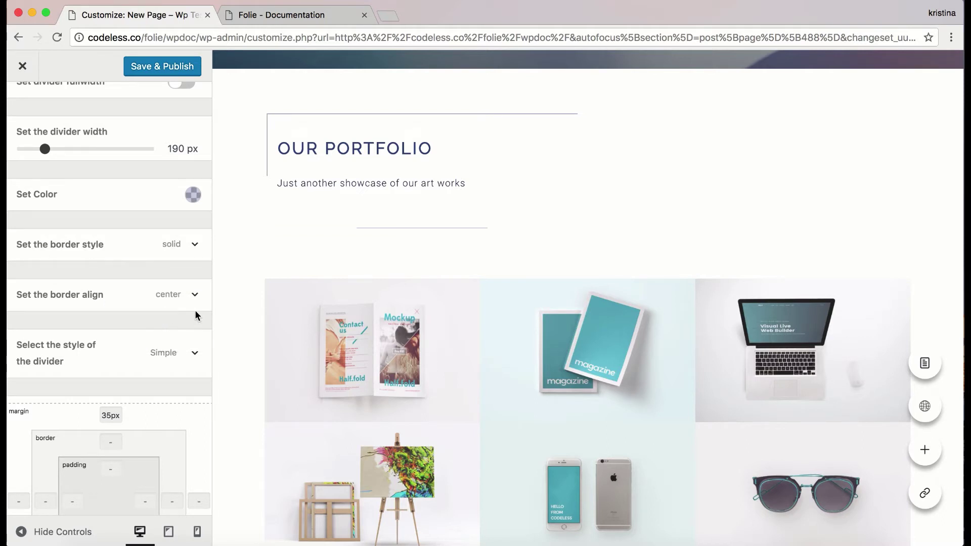
{"action": "left_click", "coordinate": [196, 300]}
{"action": "left_click", "coordinate": [169, 339]}
{"action": "left_click", "coordinate": [183, 285]}
{"action": "left_click", "coordinate": [155, 303]}
- Set the divider style to With Centred Icon, after briefly trying Two Borders
{"action": "scroll", "coordinate": [155, 305], "scroll_direction": "down", "scroll_amount": 1}
{"action": "scroll", "coordinate": [154, 305], "scroll_direction": "down", "scroll_amount": 1}
{"action": "left_click", "coordinate": [172, 300]}
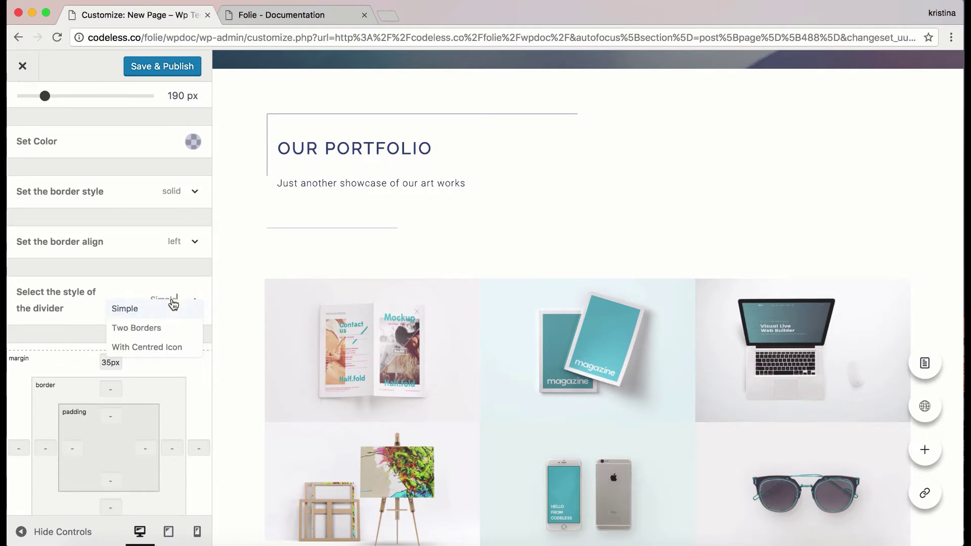
{"action": "left_click", "coordinate": [170, 329]}
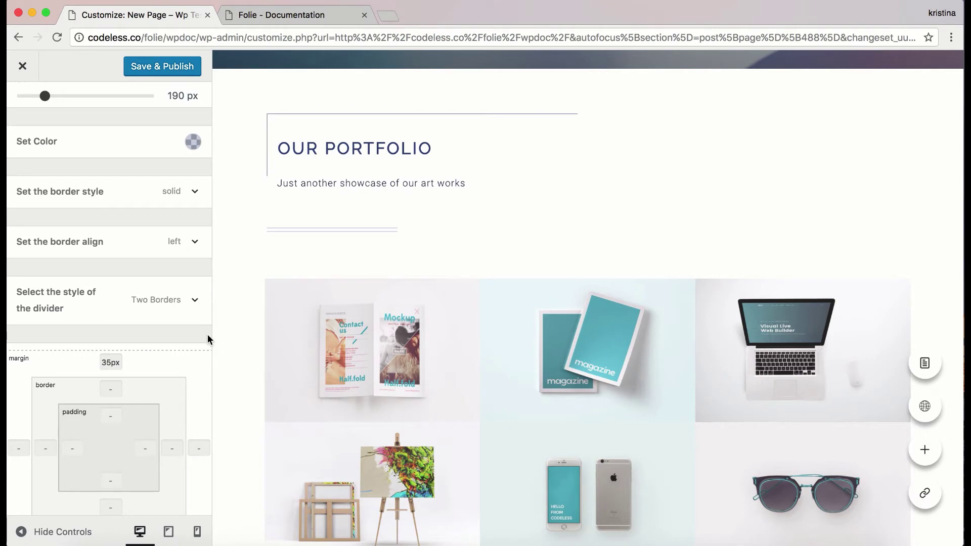
{"action": "left_click", "coordinate": [178, 305]}
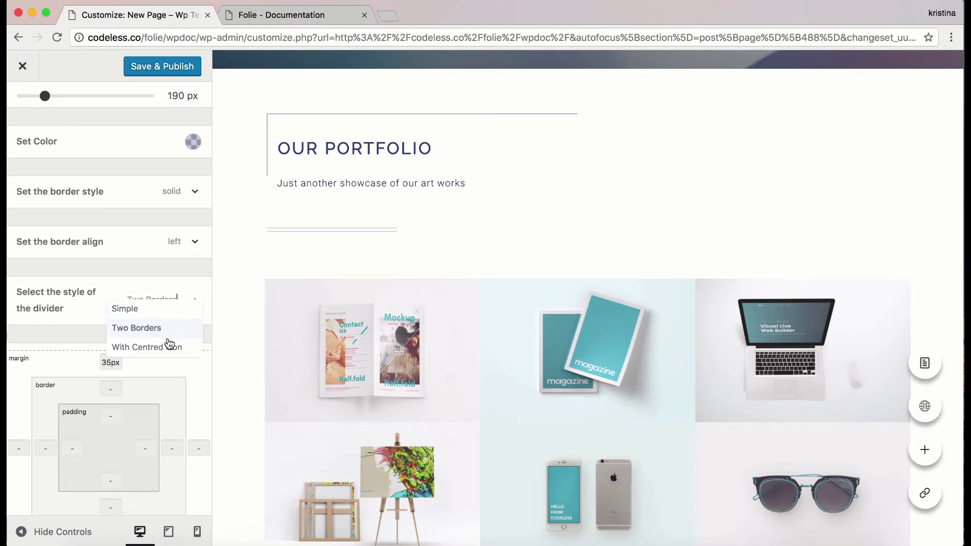
{"action": "left_click", "coordinate": [169, 347]}
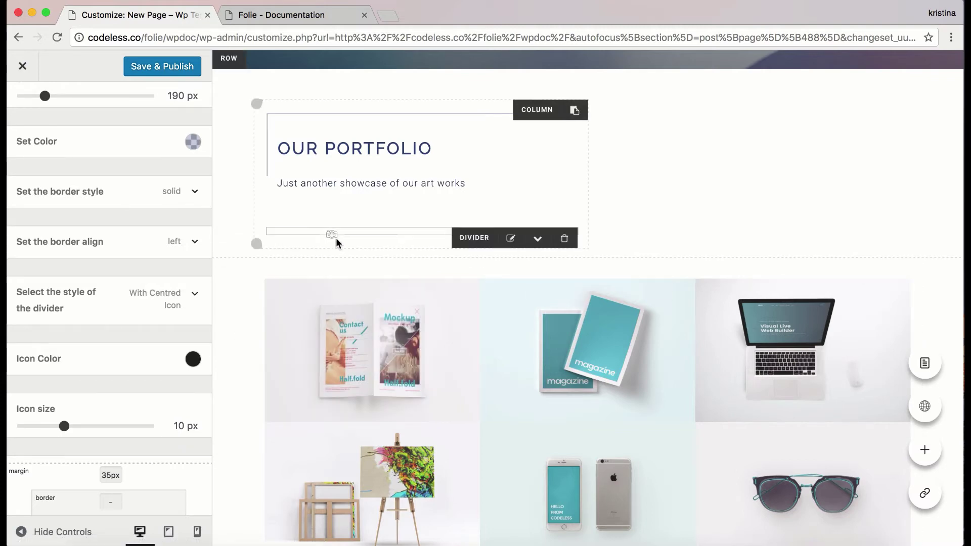
- Make the divider's camera icon navy and 21 px in size
{"action": "scroll", "coordinate": [125, 288], "scroll_direction": "down", "scroll_amount": 2}
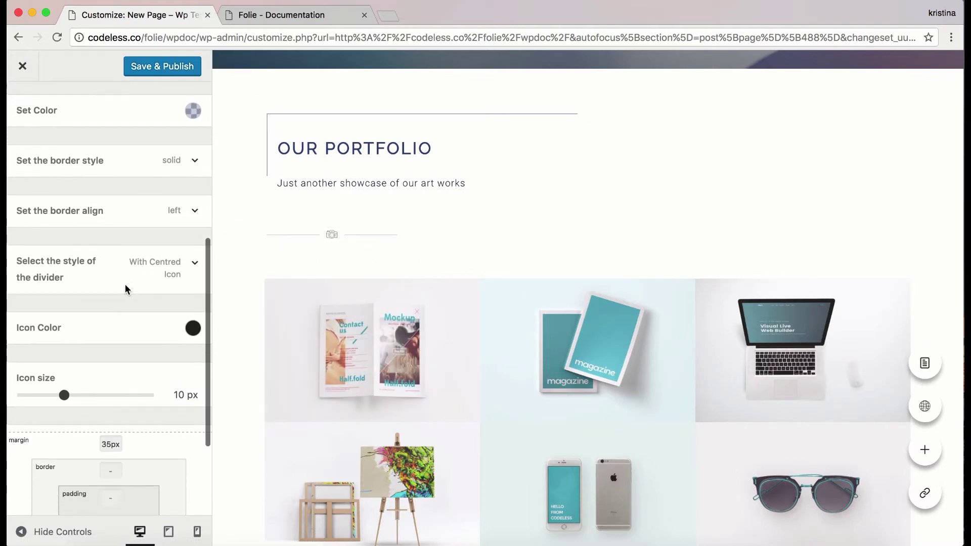
{"action": "left_click", "coordinate": [193, 309]}
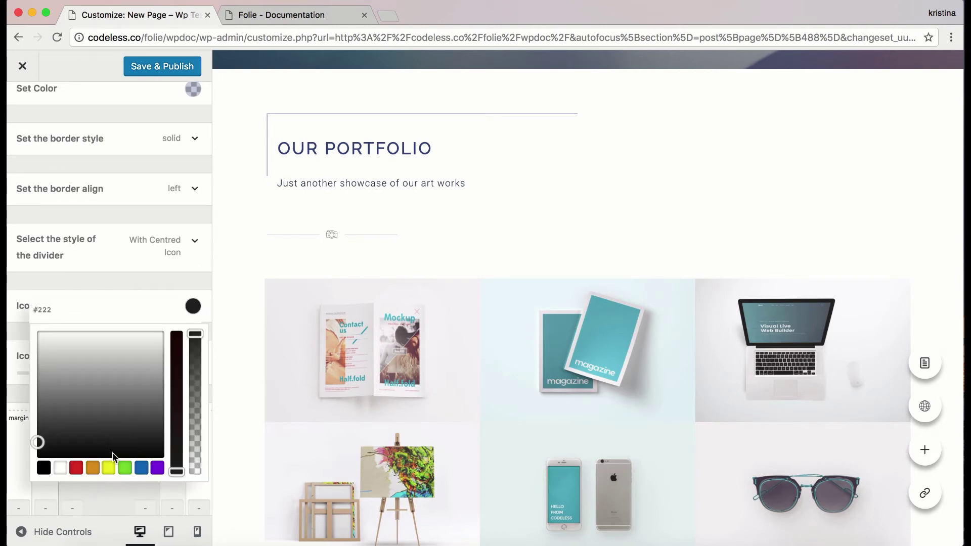
{"action": "left_click", "coordinate": [144, 470]}
{"action": "left_click", "coordinate": [193, 306]}
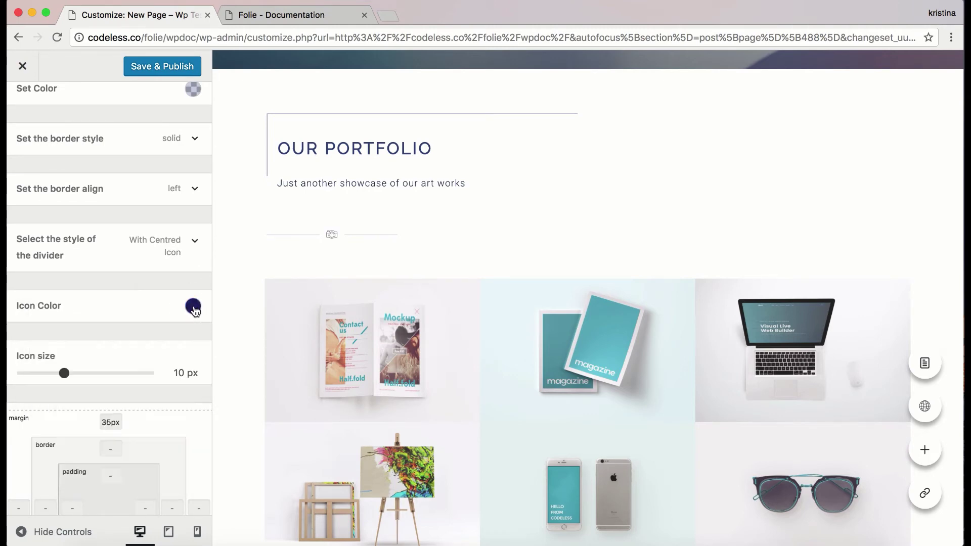
{"action": "left_click_drag", "start_coordinate": [67, 378], "coordinate": [113, 384]}
{"action": "mouse_move", "coordinate": [345, 223]}
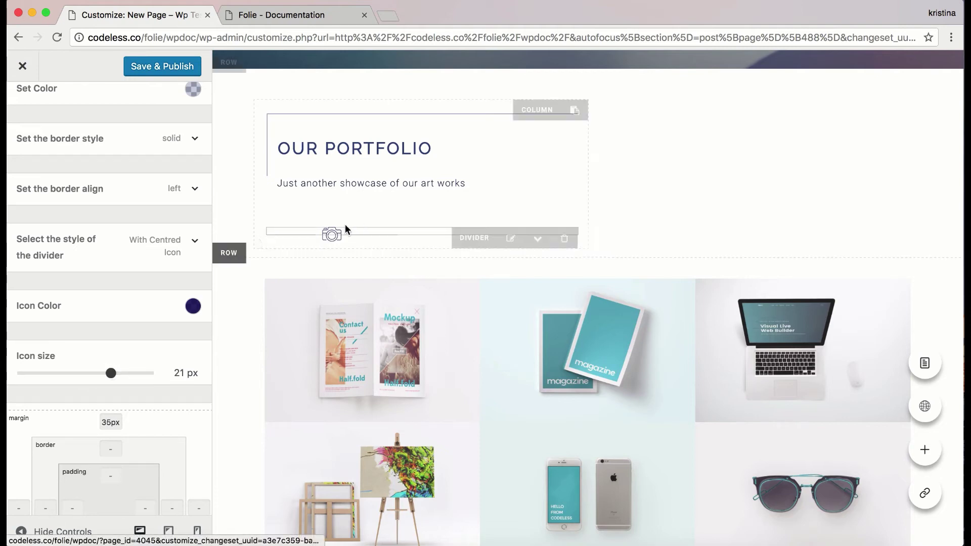
{"action": "left_click", "coordinate": [331, 238]}
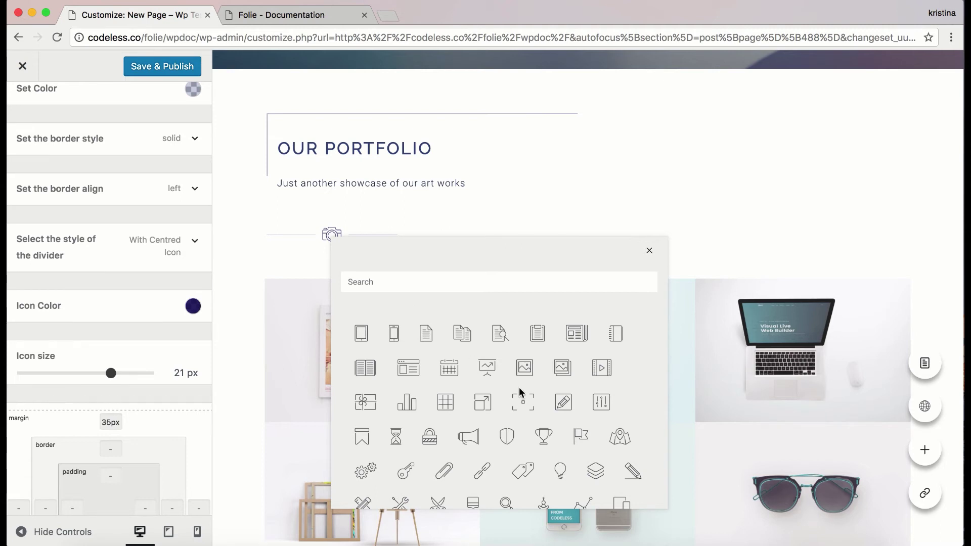
{"action": "scroll", "coordinate": [520, 390], "scroll_direction": "down", "scroll_amount": 10}
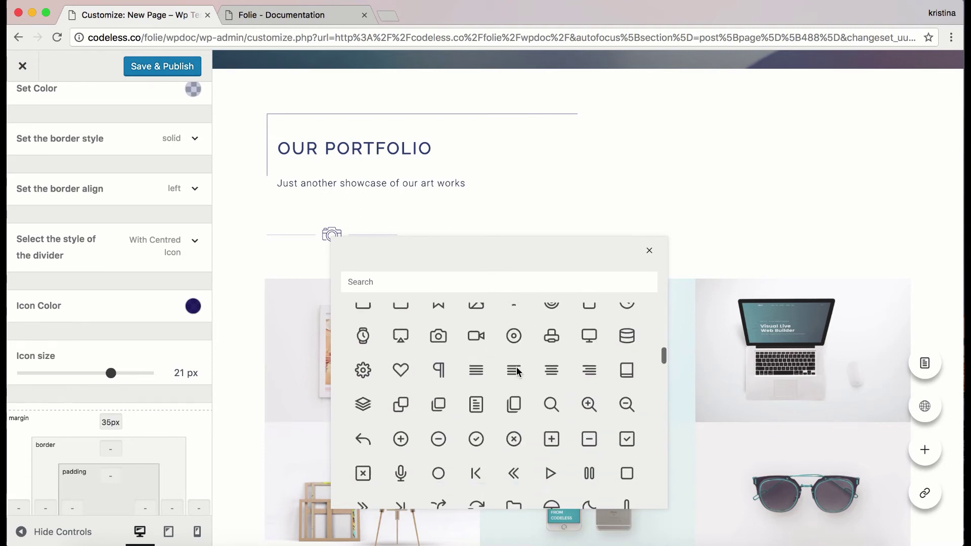
{"action": "scroll", "coordinate": [517, 371], "scroll_direction": "down", "scroll_amount": 15}
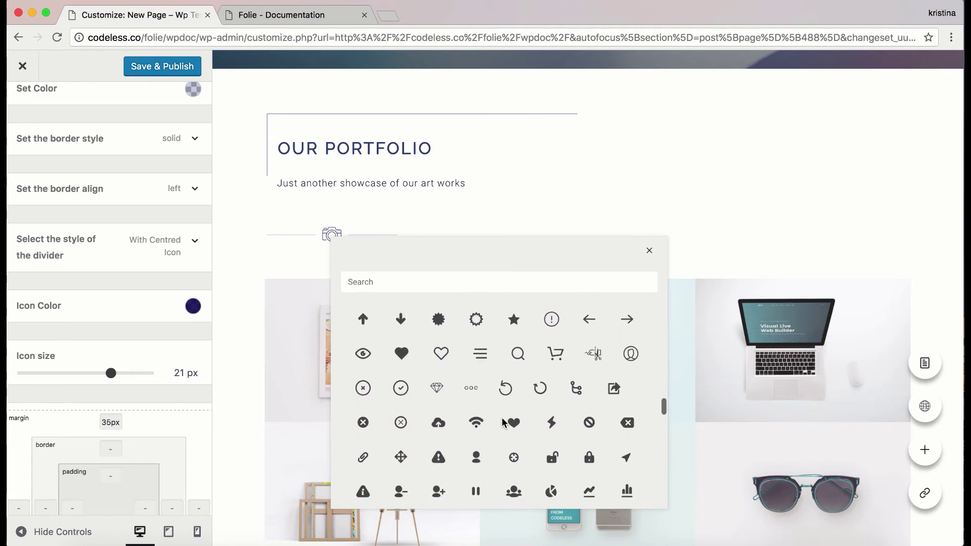
{"action": "scroll", "coordinate": [503, 422], "scroll_direction": "down", "scroll_amount": 5}
{"action": "left_click", "coordinate": [477, 299]}
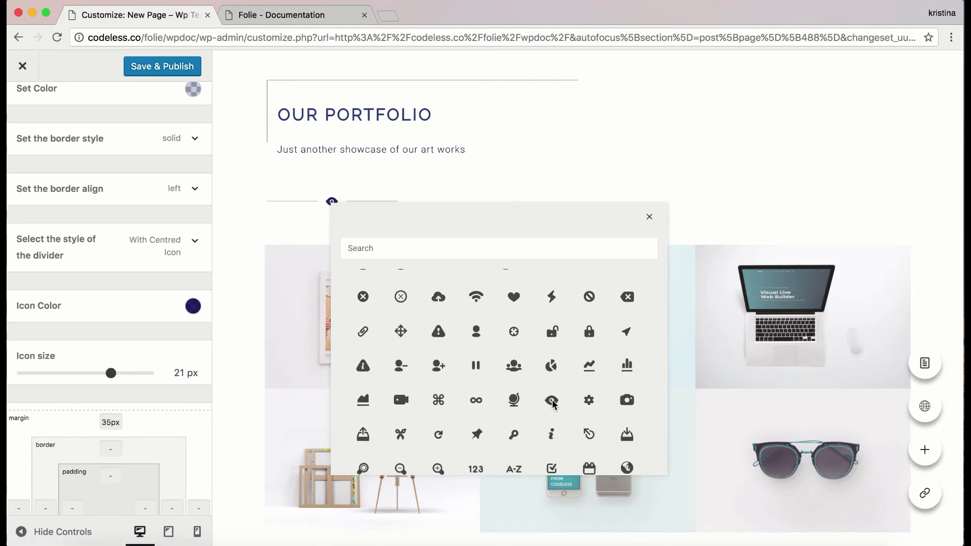
{"action": "scroll", "coordinate": [439, 348], "scroll_direction": "down", "scroll_amount": 10}
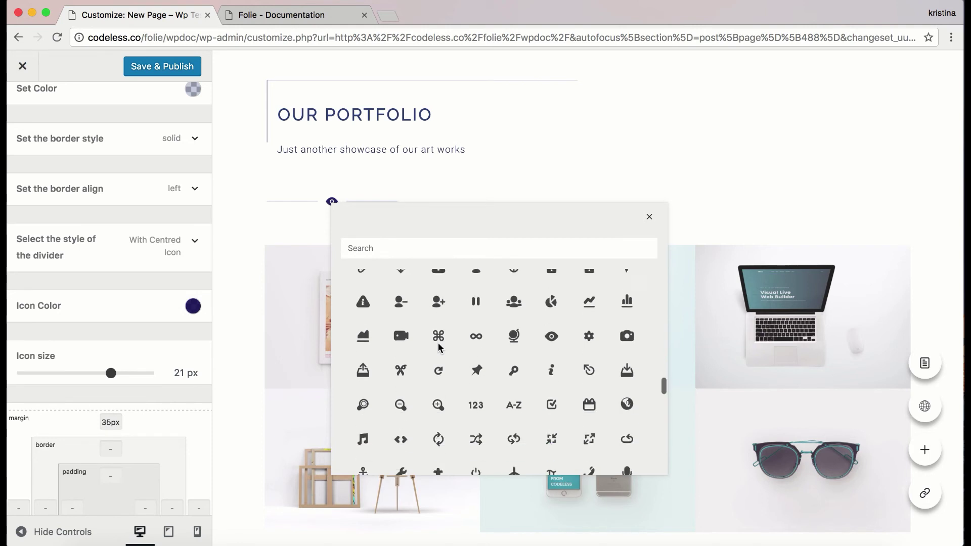
{"action": "left_click", "coordinate": [554, 355]}
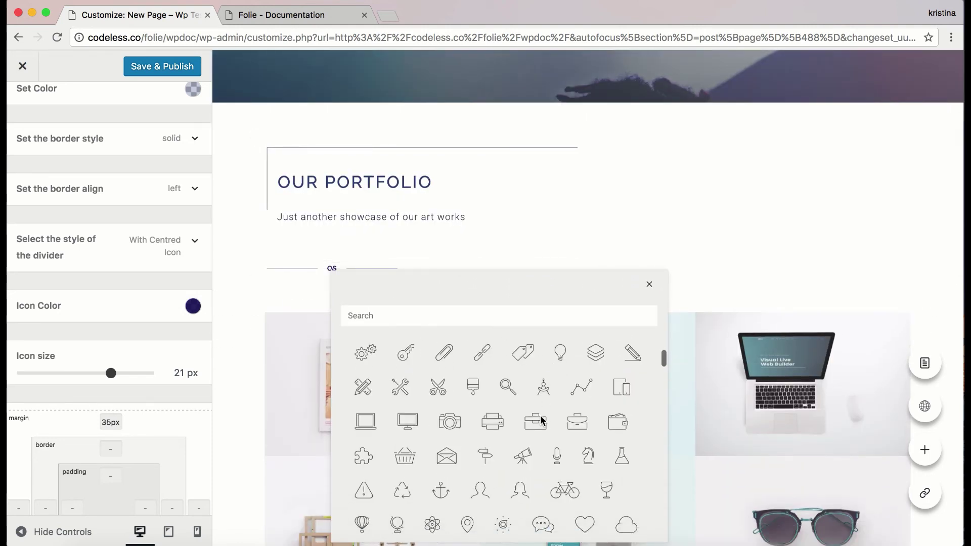
{"action": "left_click", "coordinate": [649, 284]}
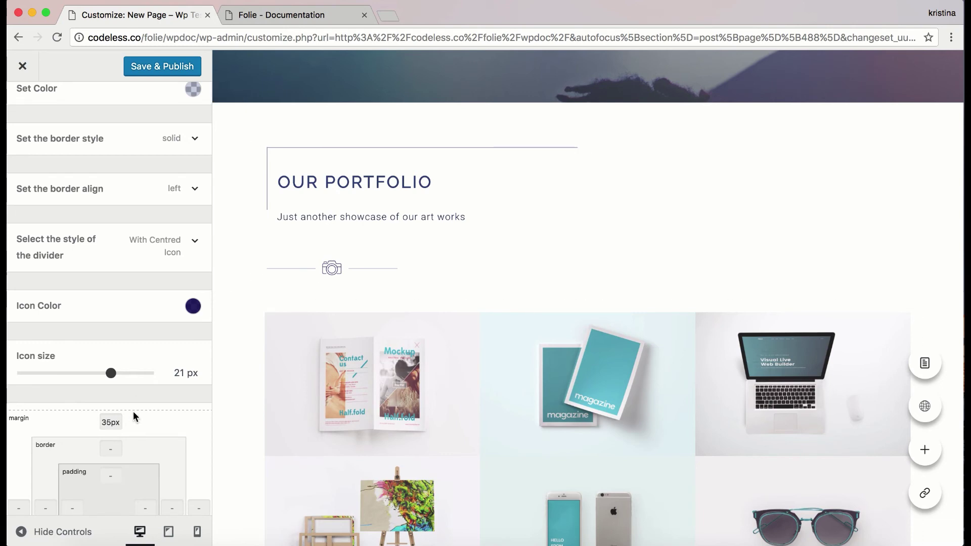
- Drag the OUR PORTFOLIO column's left padding to about 0px, nudging the heading left
{"action": "scroll", "coordinate": [133, 411], "scroll_direction": "down", "scroll_amount": 5}
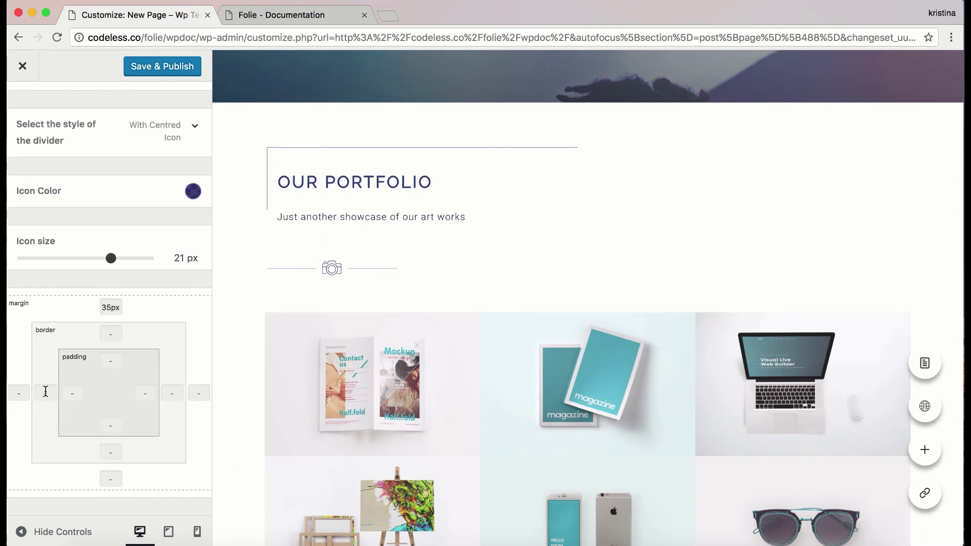
{"action": "left_click", "coordinate": [45, 391]}
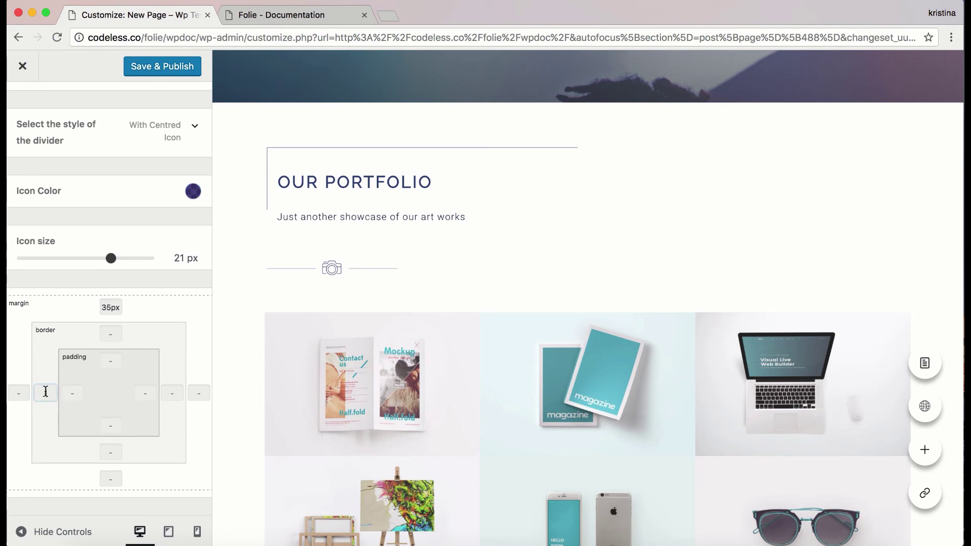
{"action": "left_click", "coordinate": [75, 396]}
{"action": "mouse_move", "coordinate": [260, 243]}
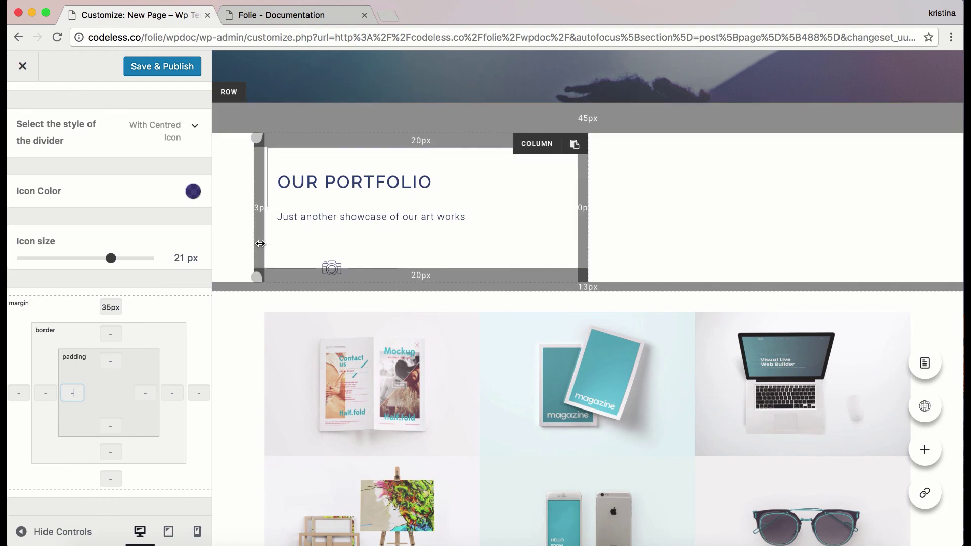
{"action": "mouse_move", "coordinate": [260, 243]}
{"action": "left_mouse_down"}
{"action": "mouse_move", "coordinate": [266, 251]}
{"action": "mouse_move", "coordinate": [256, 253]}
{"action": "mouse_move", "coordinate": [274, 257]}
{"action": "left_mouse_up"}
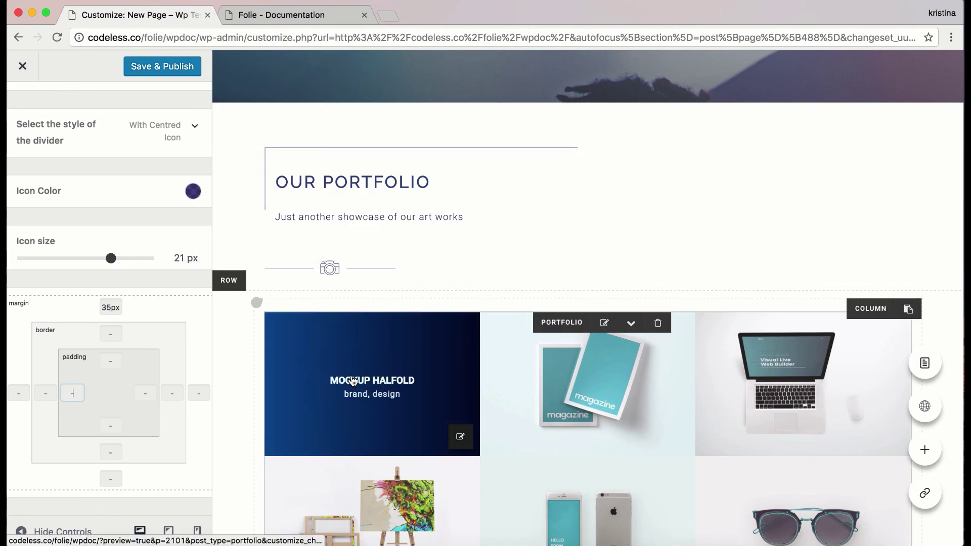
{"action": "scroll", "coordinate": [538, 218], "scroll_direction": "down", "scroll_amount": 10}
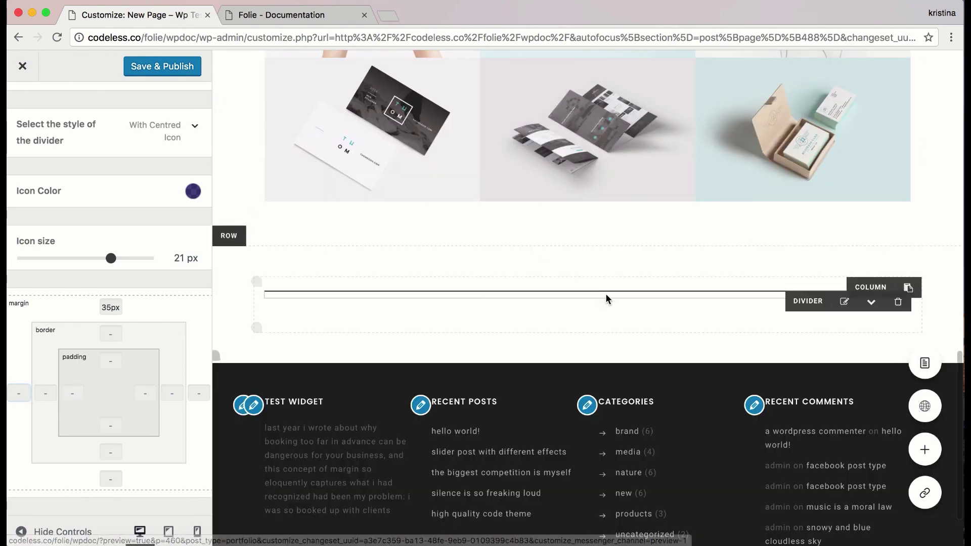